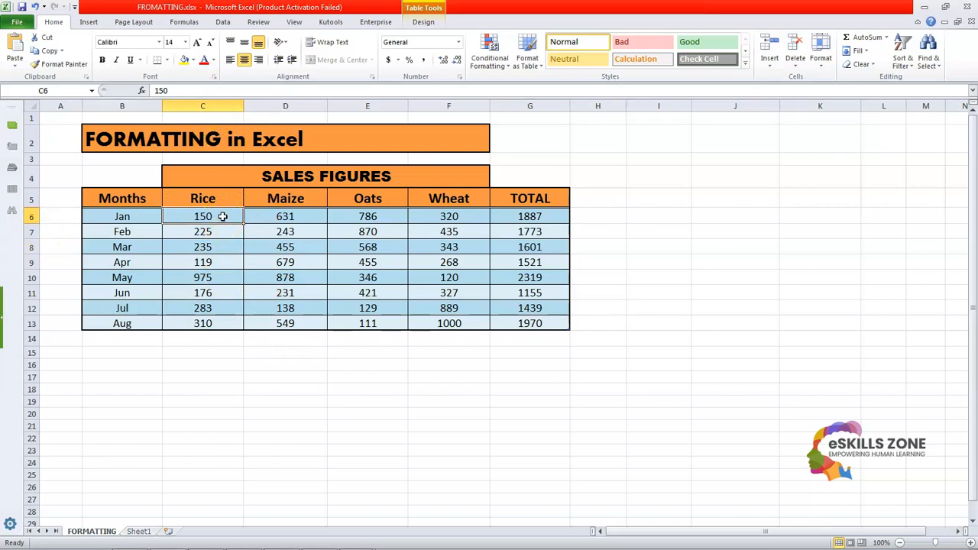
Step: Format the January Rice figure in C6 as Number with 3 decimal places
{"action": "right_click", "coordinate": [222, 216]}
{"action": "left_click", "coordinate": [273, 428]}
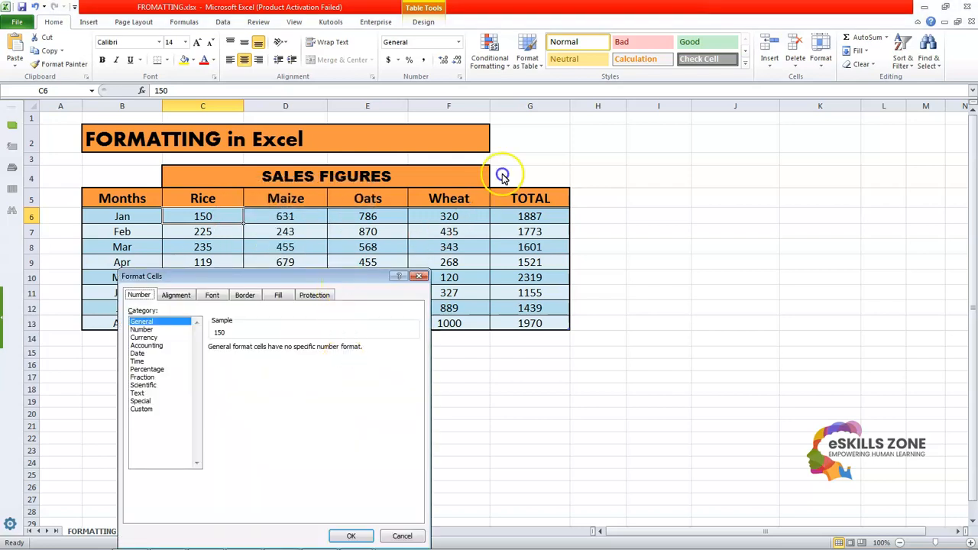
{"action": "left_click_drag", "start_coordinate": [349, 278], "coordinate": [590, 113]}
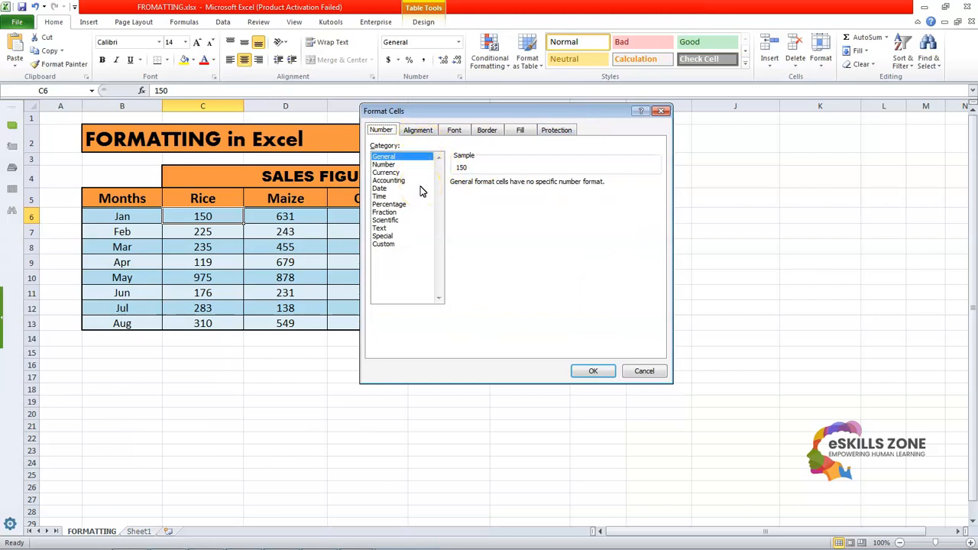
{"action": "left_click", "coordinate": [400, 165]}
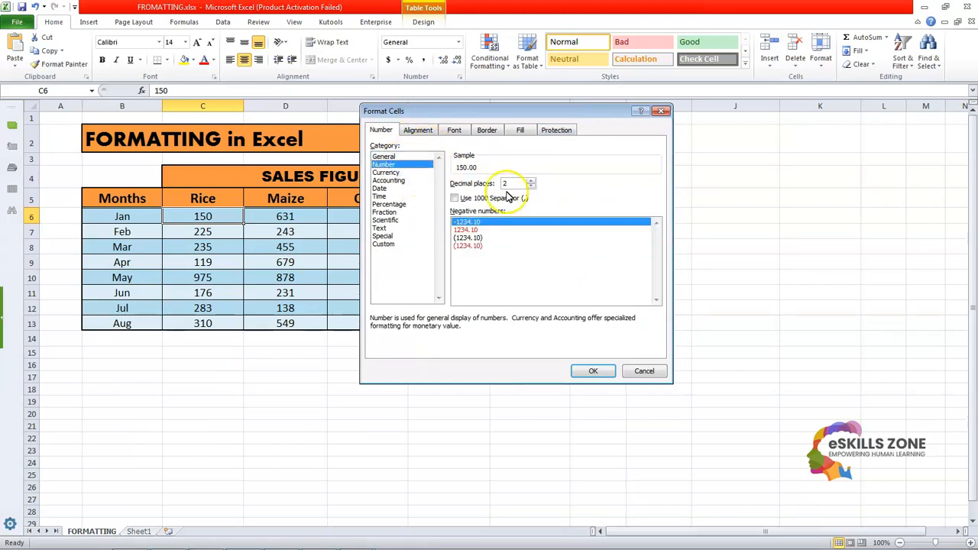
{"action": "left_click", "coordinate": [531, 181]}
{"action": "left_click", "coordinate": [531, 181]}
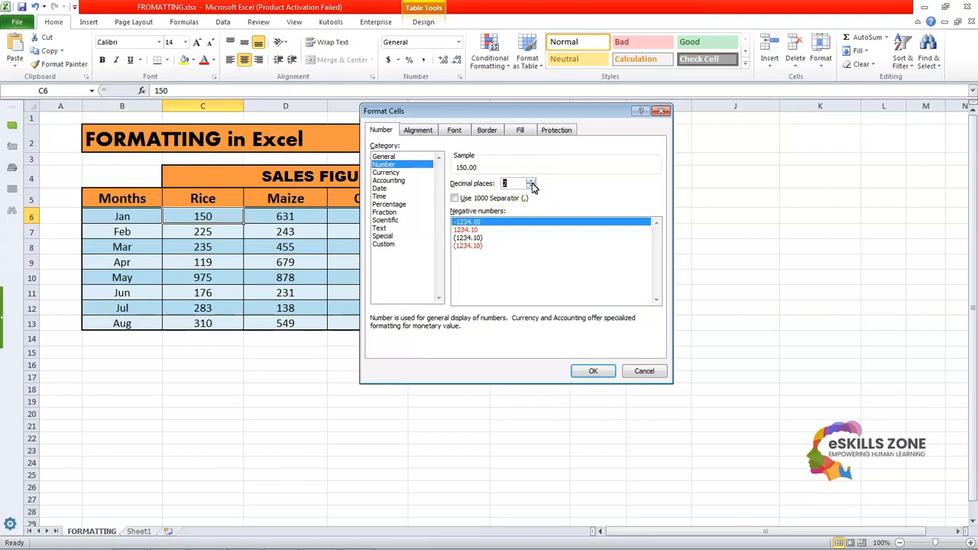
{"action": "left_click", "coordinate": [530, 182]}
{"action": "left_click", "coordinate": [592, 371]}
{"action": "left_click", "coordinate": [590, 366]}
{"action": "left_click", "coordinate": [235, 361]}
{"action": "left_click", "coordinate": [220, 218]}
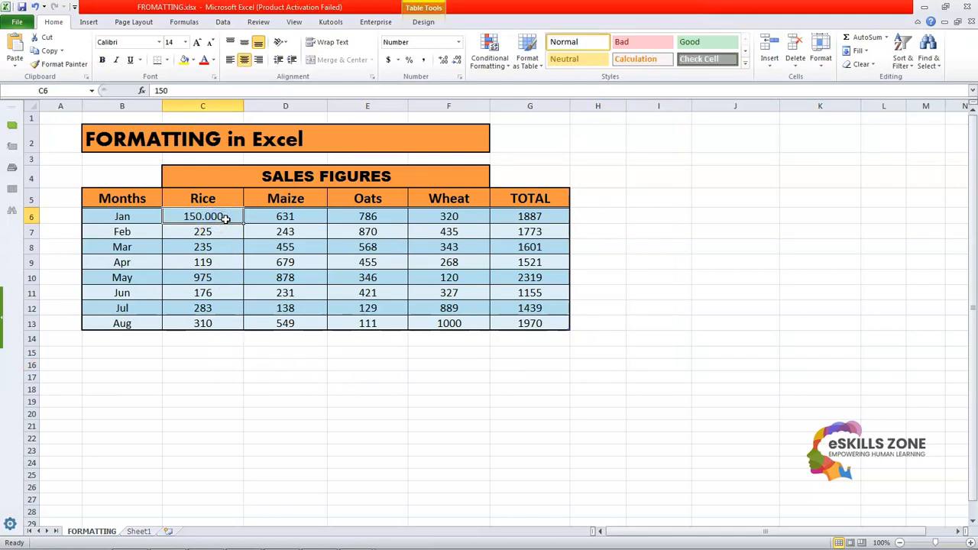
Step: Set the January Rice figure's number format to 0 decimal places
{"action": "right_click", "coordinate": [226, 219]}
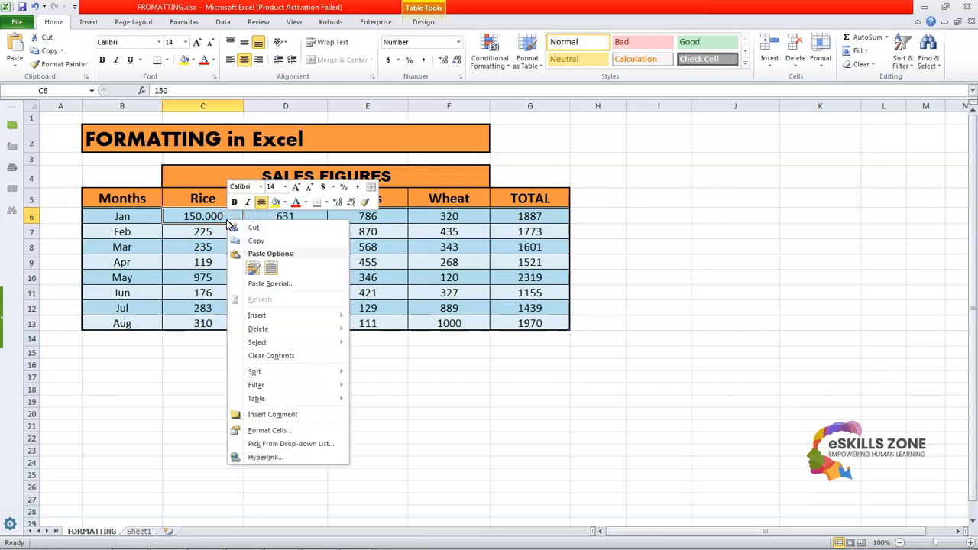
{"action": "left_click", "coordinate": [269, 431]}
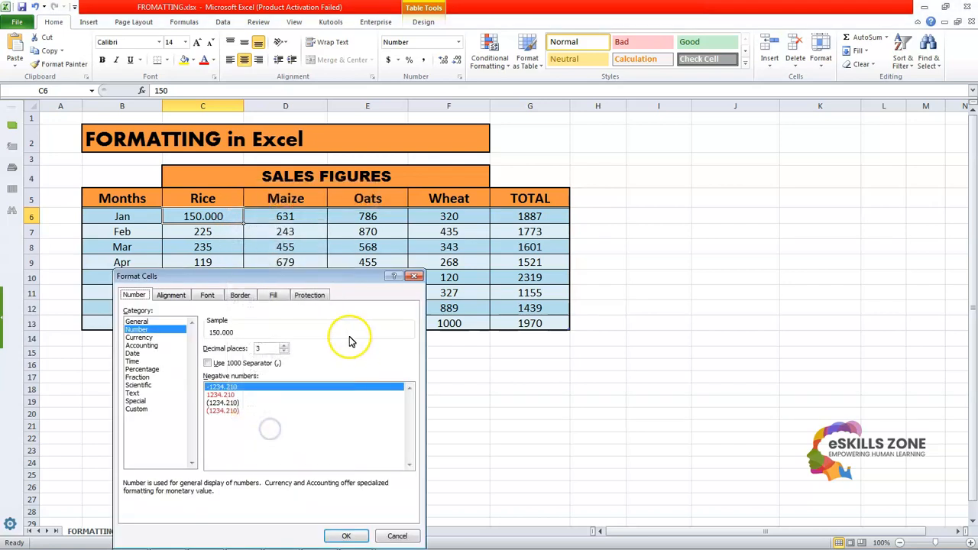
{"action": "left_click_drag", "start_coordinate": [409, 273], "coordinate": [713, 206]}
{"action": "left_click", "coordinate": [590, 282]}
{"action": "left_click", "coordinate": [590, 282]}
{"action": "left_click", "coordinate": [590, 282]}
{"action": "left_click", "coordinate": [634, 465]}
{"action": "left_click", "coordinate": [476, 436]}
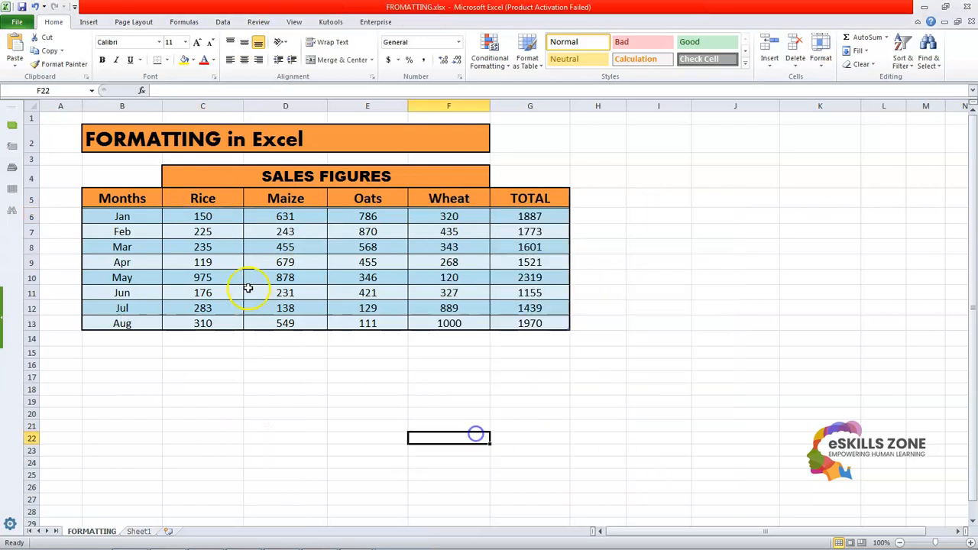
Step: Format the February Rice figure in C7 as Currency with the $ symbol and 2 decimal places
{"action": "left_click", "coordinate": [222, 229]}
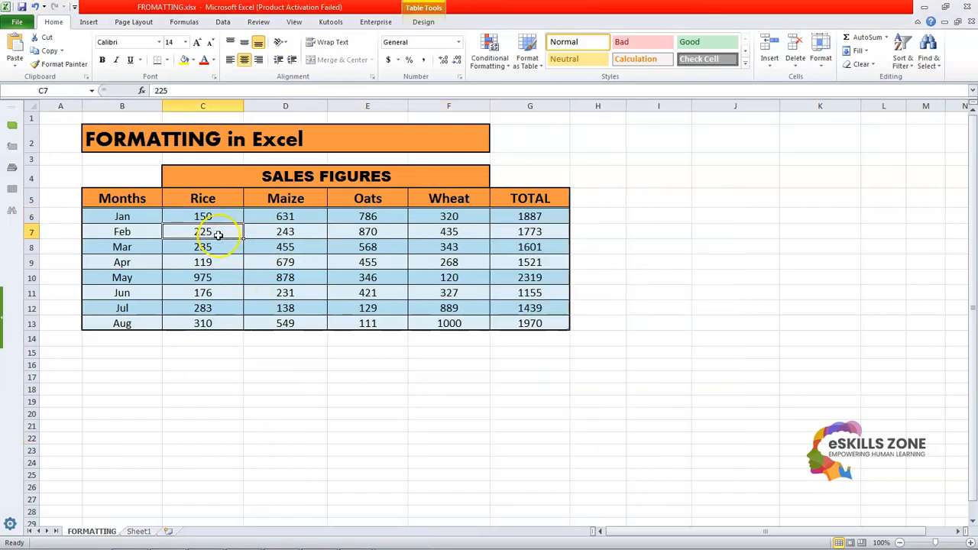
{"action": "right_click", "coordinate": [217, 235]}
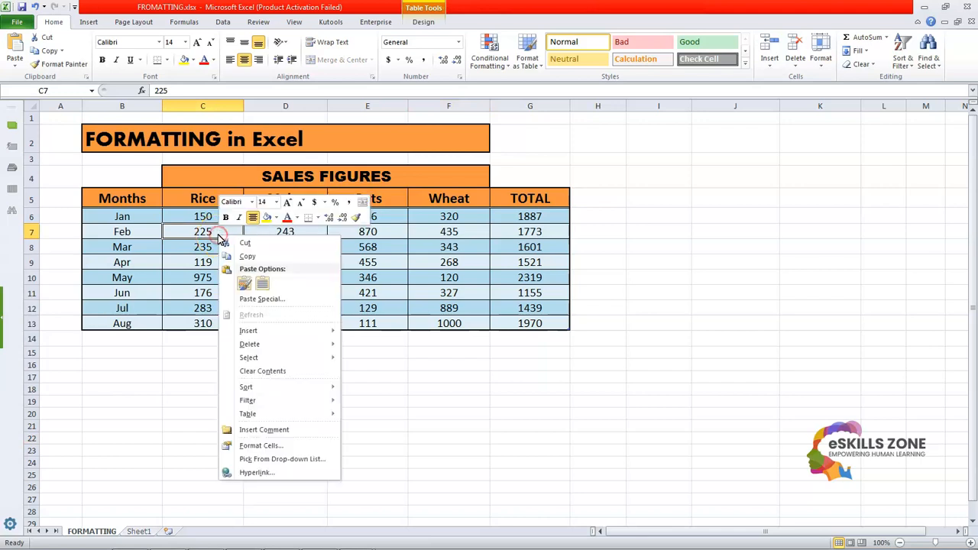
{"action": "left_click", "coordinate": [276, 445]}
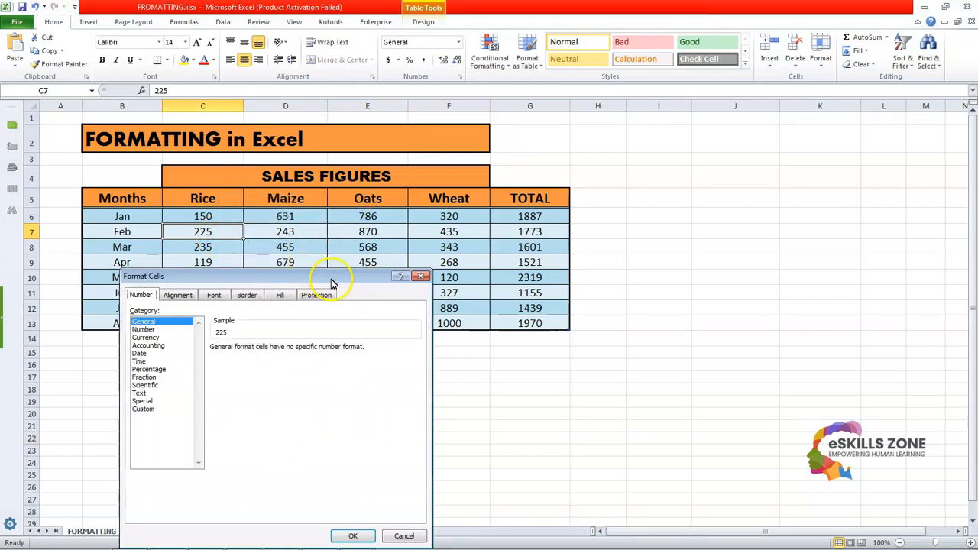
{"action": "left_click_drag", "start_coordinate": [343, 281], "coordinate": [638, 140]}
{"action": "left_click", "coordinate": [442, 196]}
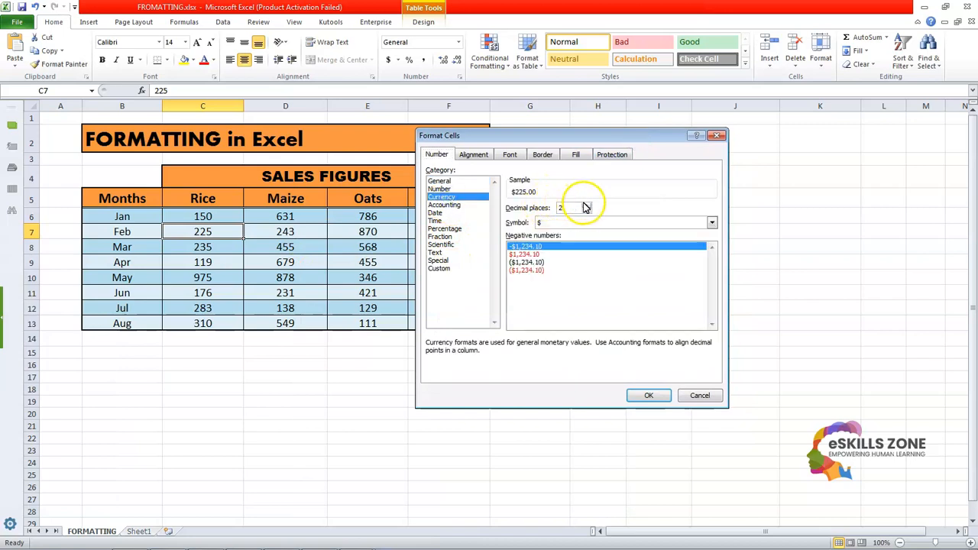
{"action": "left_click", "coordinate": [648, 394]}
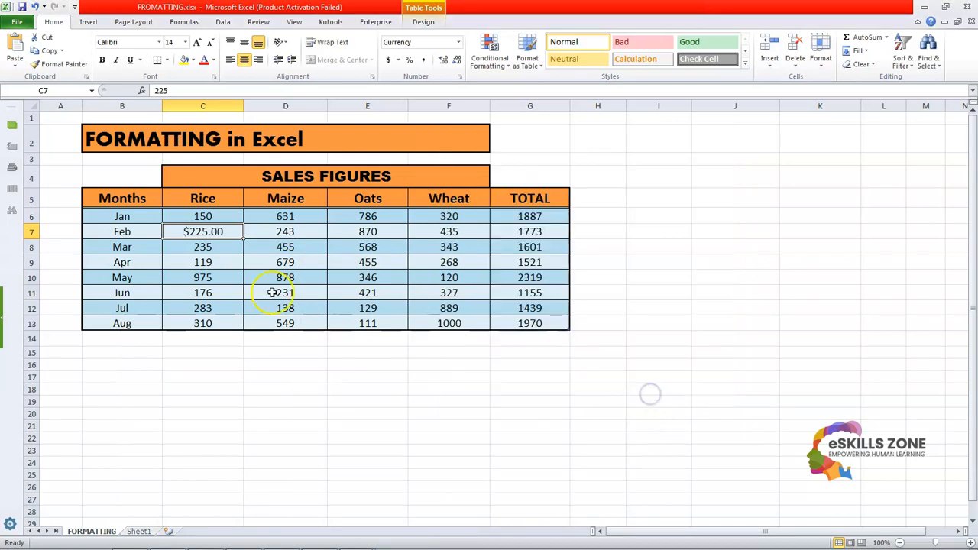
Step: Change the February Rice figure's currency symbol to ¥ Japanese
{"action": "right_click", "coordinate": [219, 231]}
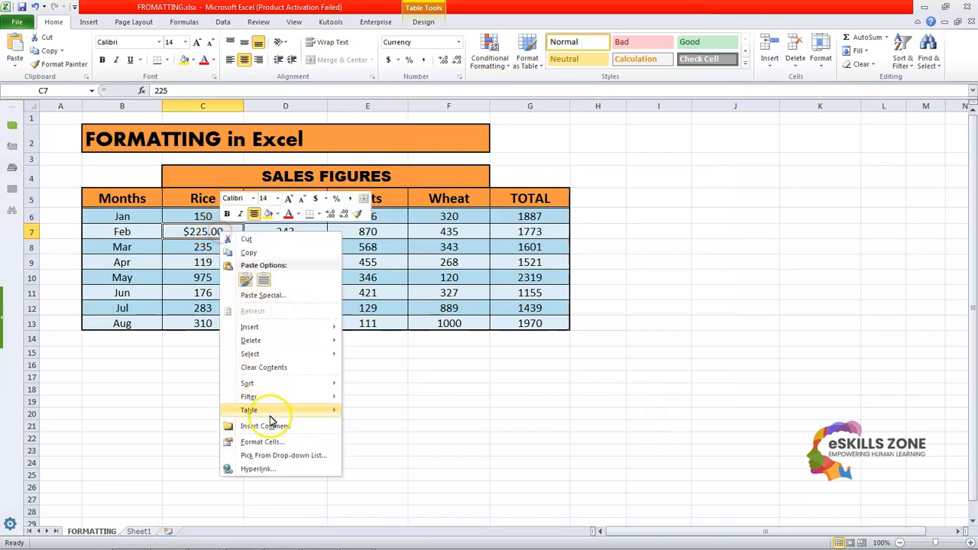
{"action": "left_click", "coordinate": [276, 440]}
{"action": "left_click_drag", "start_coordinate": [339, 280], "coordinate": [534, 163]}
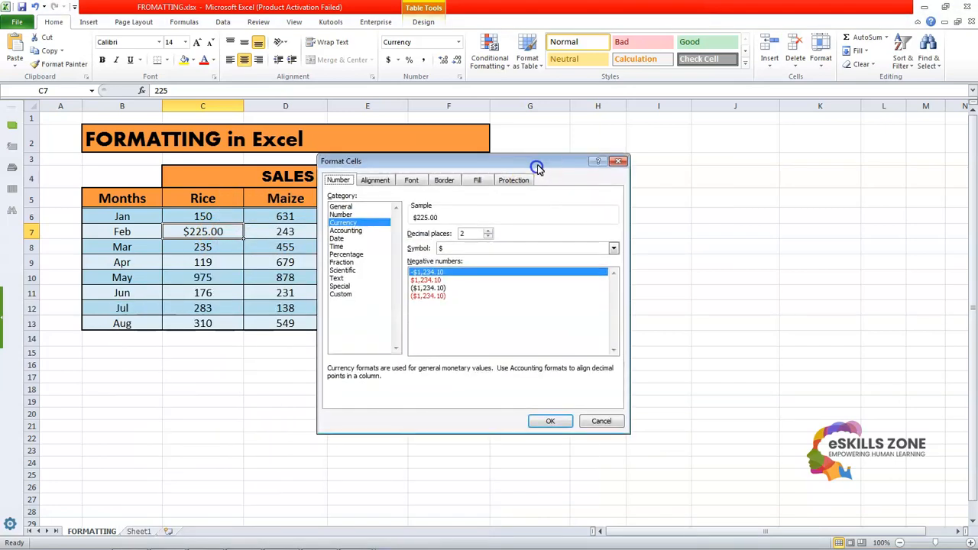
{"action": "left_click", "coordinate": [612, 249]}
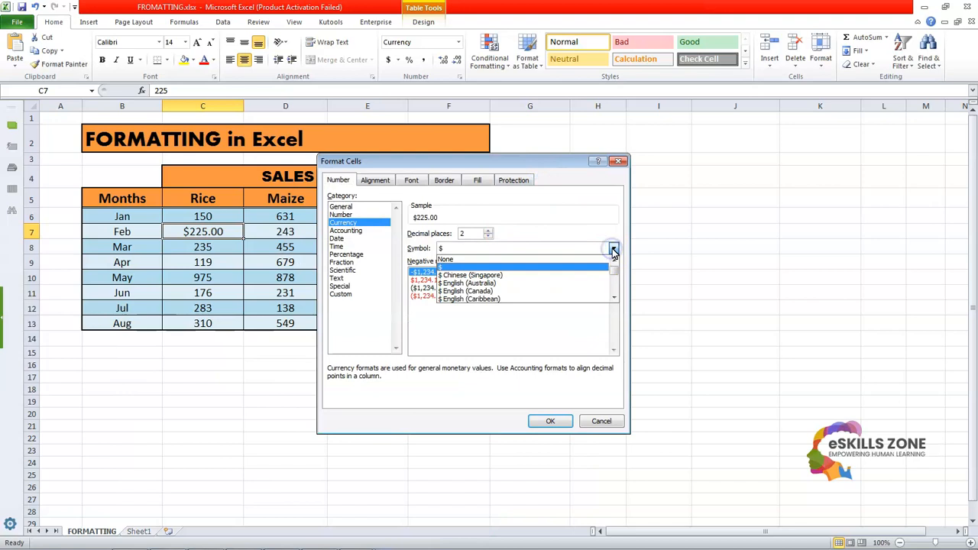
{"action": "left_click", "coordinate": [615, 298]}
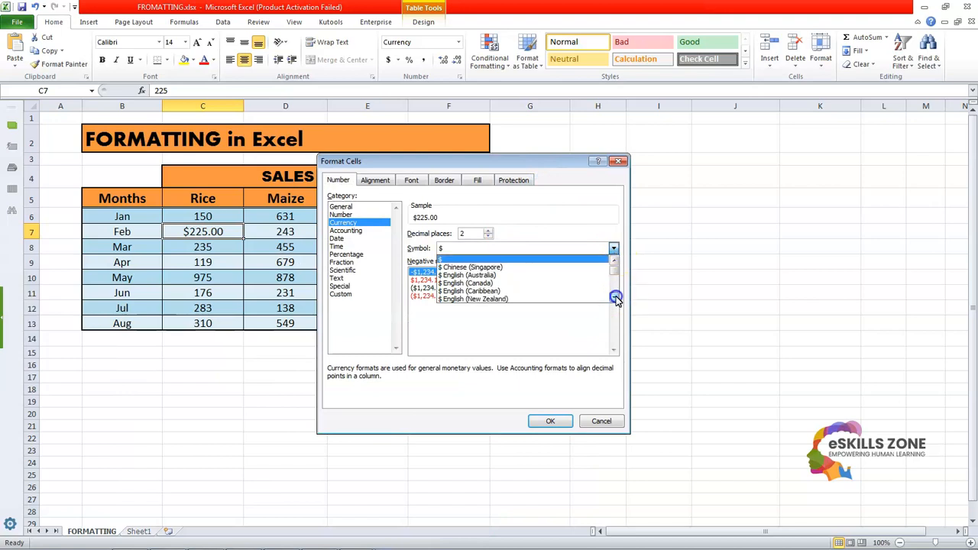
{"action": "left_click", "coordinate": [616, 298]}
{"action": "left_click", "coordinate": [616, 298]}
{"action": "left_click", "coordinate": [615, 298]}
{"action": "left_click", "coordinate": [616, 298]}
{"action": "left_click", "coordinate": [616, 298]}
{"action": "left_click", "coordinate": [615, 298]}
{"action": "left_click", "coordinate": [615, 298]}
{"action": "left_click", "coordinate": [615, 298]}
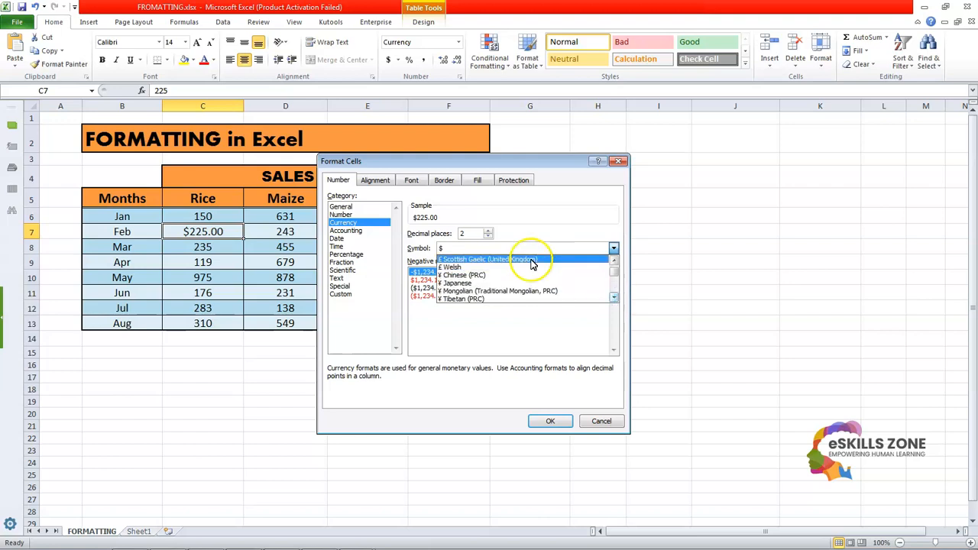
{"action": "left_click", "coordinate": [466, 285]}
{"action": "left_click", "coordinate": [544, 421]}
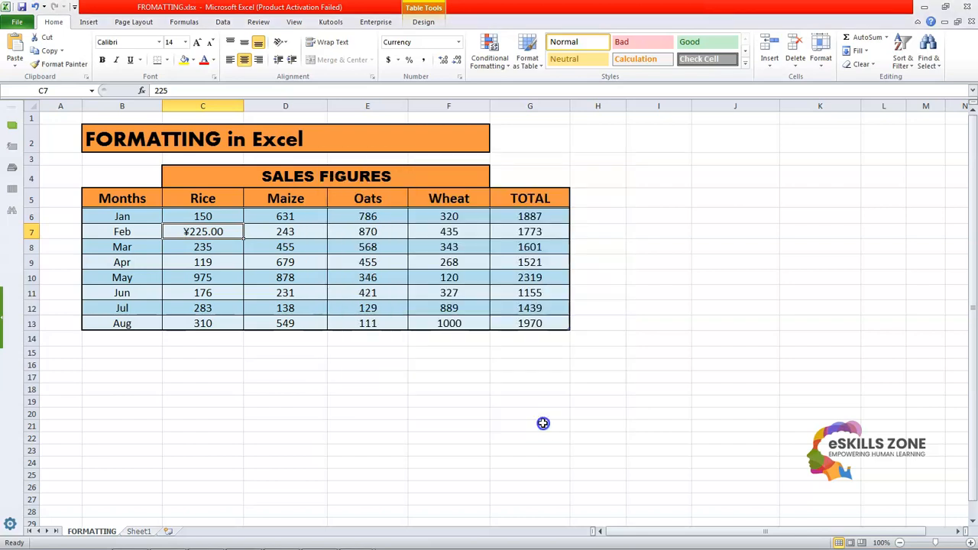
Step: Browse the available currency symbols for the February Rice figure and apply £ Welsh
{"action": "right_click", "coordinate": [202, 229]}
{"action": "left_click", "coordinate": [273, 439]}
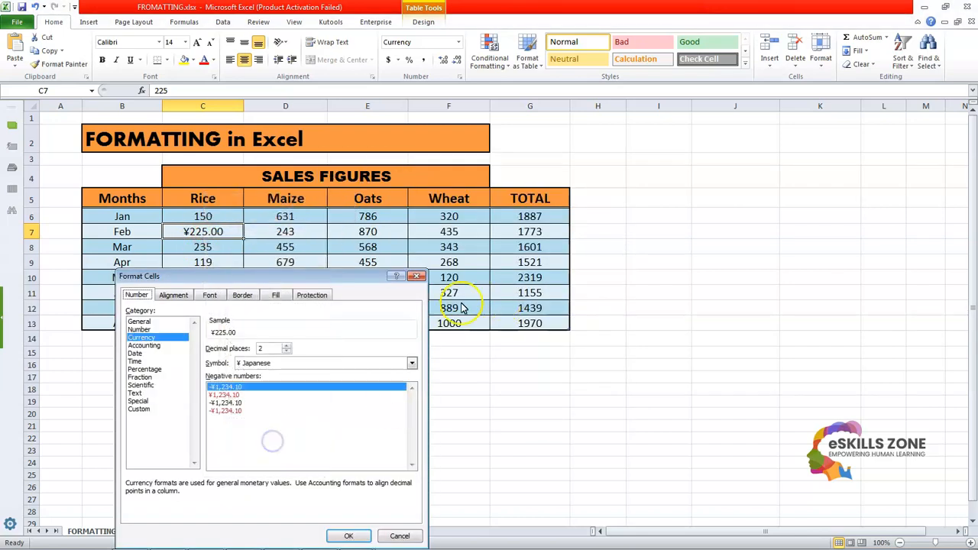
{"action": "left_click", "coordinate": [646, 208]}
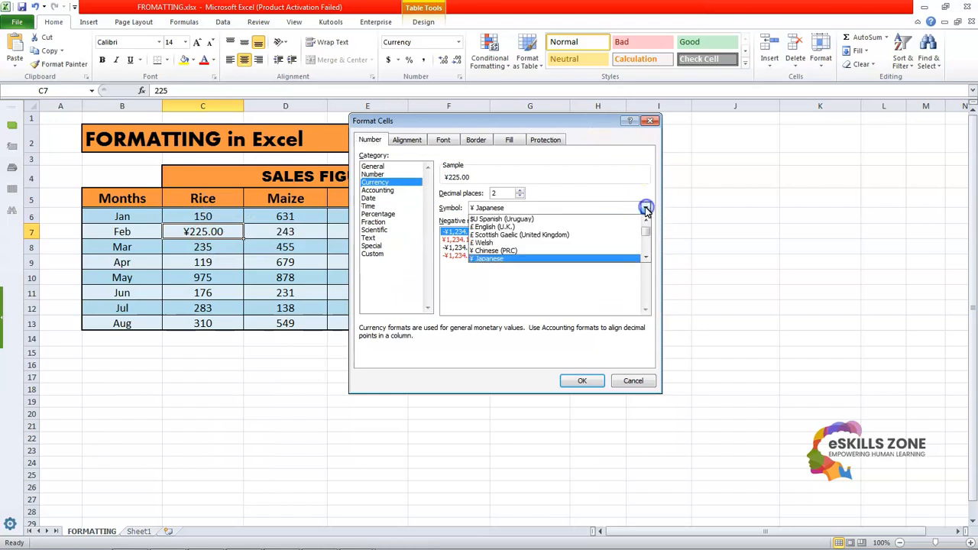
{"action": "left_click_drag", "start_coordinate": [646, 232], "coordinate": [647, 245]}
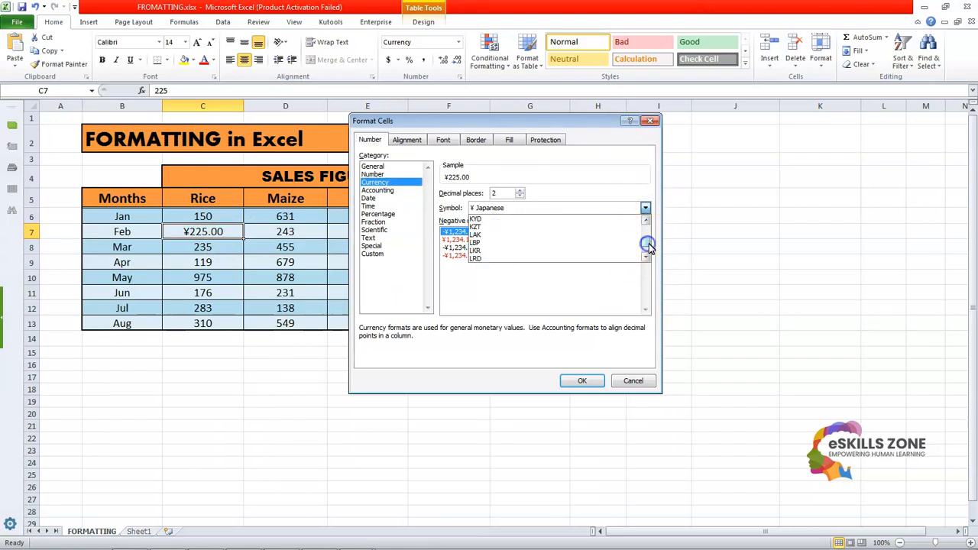
{"action": "left_click", "coordinate": [646, 222]}
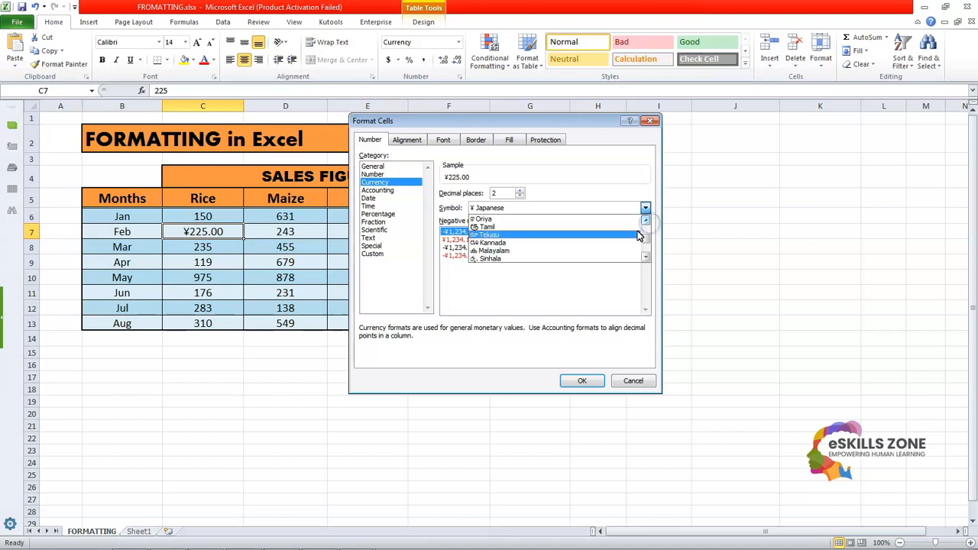
{"action": "left_click", "coordinate": [648, 223]}
{"action": "left_click_drag", "start_coordinate": [647, 223], "coordinate": [647, 222]}
{"action": "left_click", "coordinate": [647, 261]}
{"action": "left_click_drag", "start_coordinate": [647, 260], "coordinate": [647, 262]}
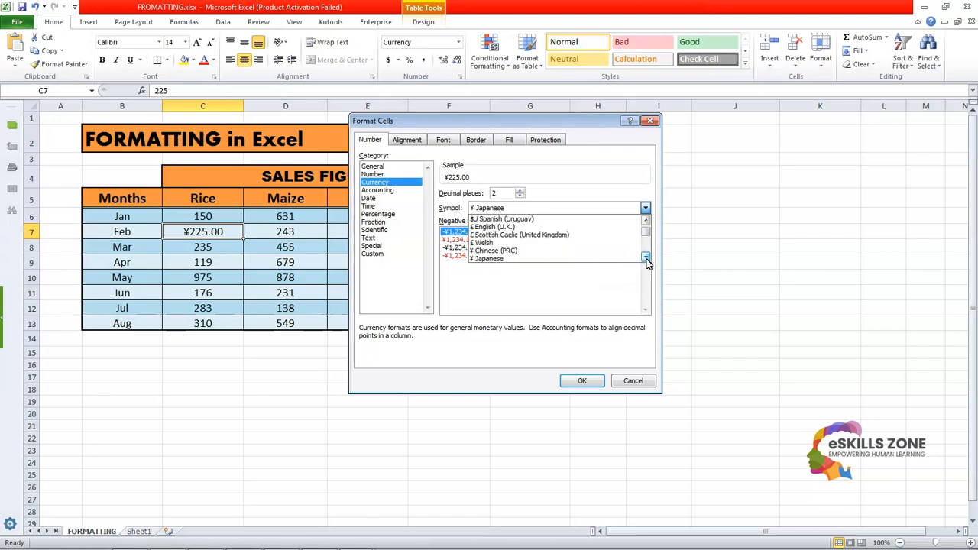
{"action": "left_click", "coordinate": [510, 244]}
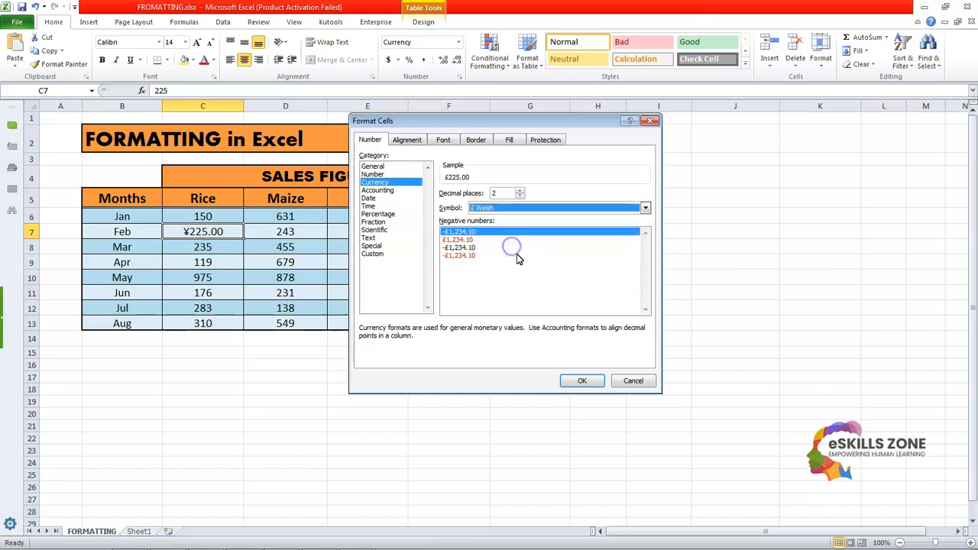
{"action": "left_click", "coordinate": [582, 380]}
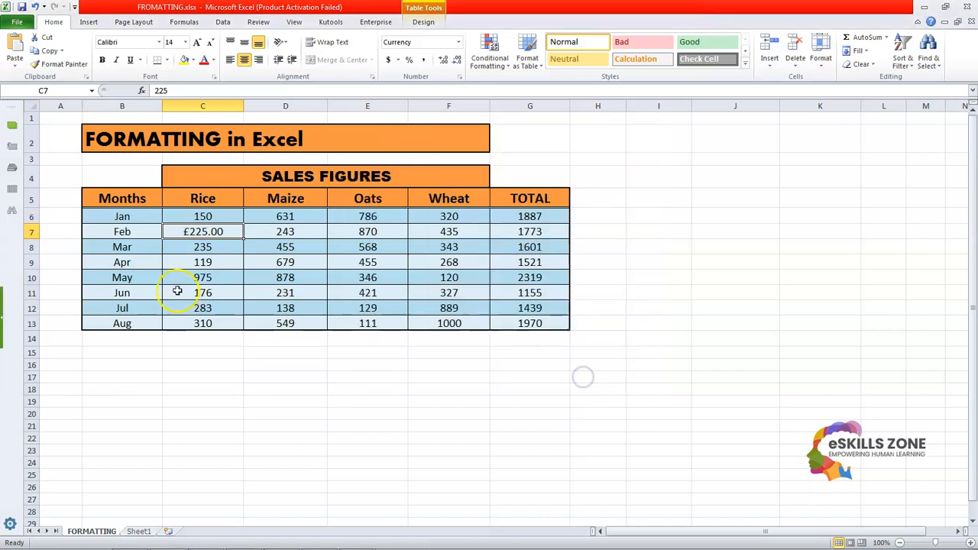
Step: Set the February Rice figure's currency format to 0 decimal places with the symbol None
{"action": "right_click", "coordinate": [208, 232]}
{"action": "left_click", "coordinate": [256, 442]}
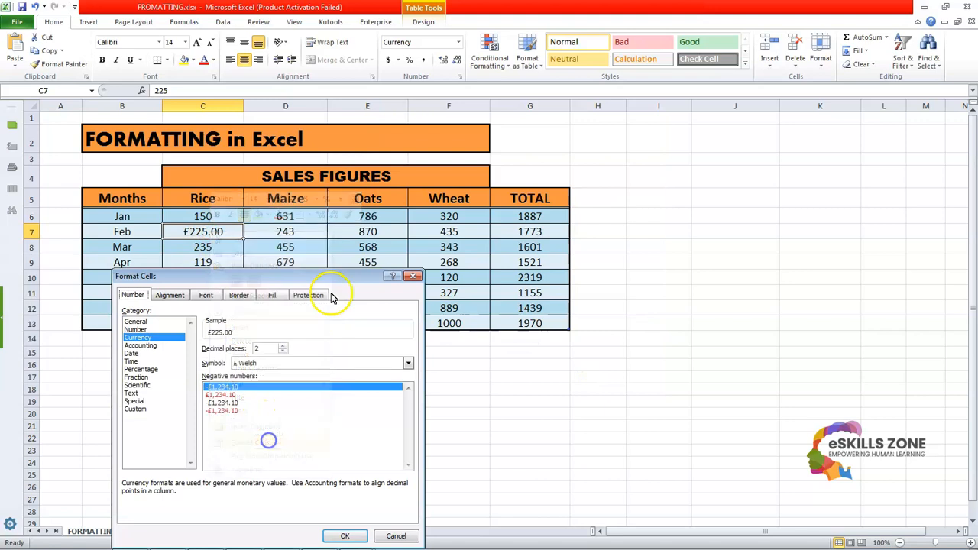
{"action": "left_click_drag", "start_coordinate": [334, 284], "coordinate": [570, 167]}
{"action": "left_click", "coordinate": [520, 236]}
{"action": "left_click", "coordinate": [521, 236]}
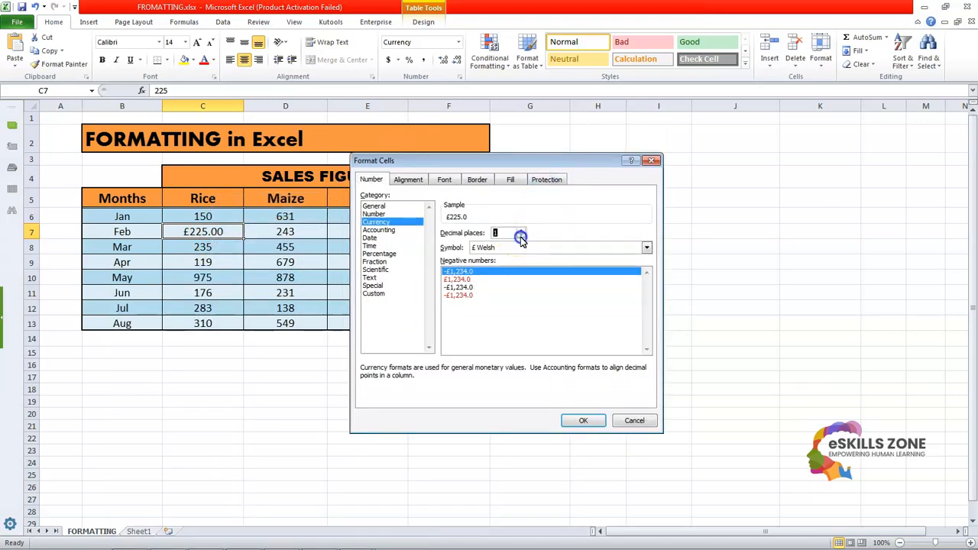
{"action": "left_click", "coordinate": [646, 248]}
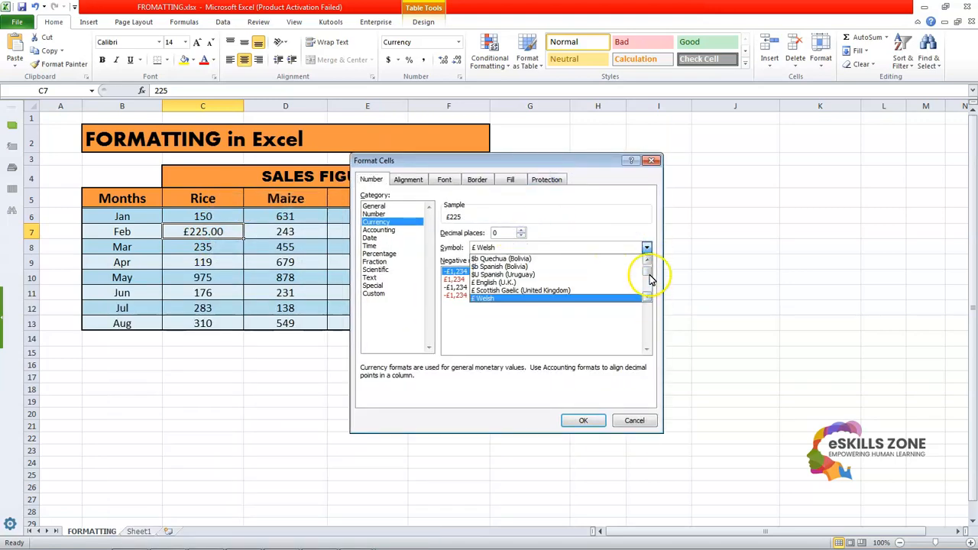
{"action": "left_click_drag", "start_coordinate": [647, 294], "coordinate": [649, 260]}
{"action": "left_click", "coordinate": [551, 258]}
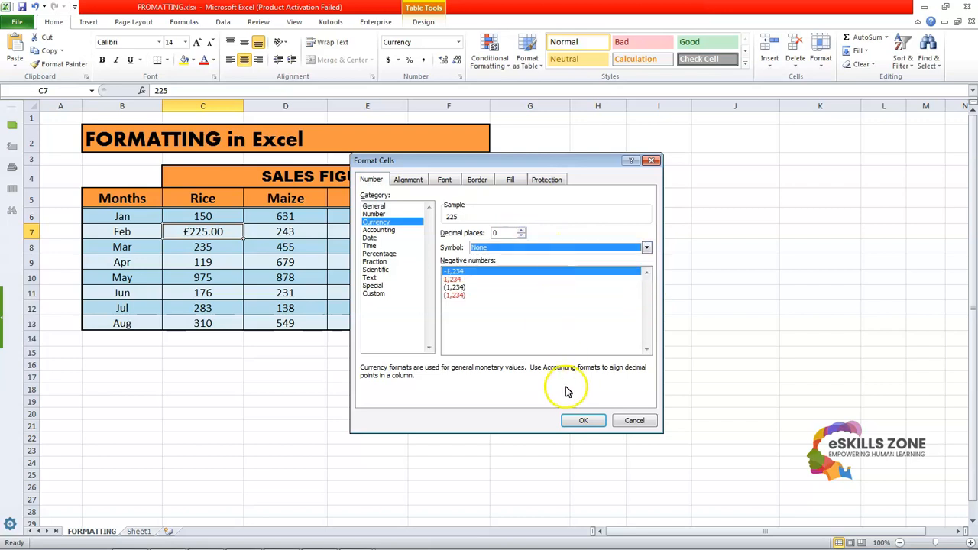
{"action": "left_click", "coordinate": [581, 421]}
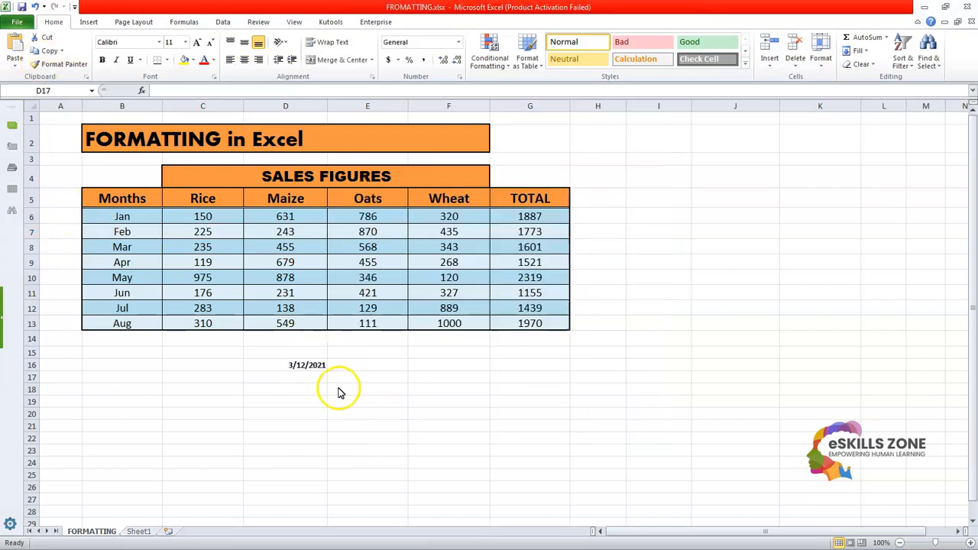
Step: Format the date in D16 with the March 14, 2001 date type
{"action": "left_click", "coordinate": [302, 366]}
{"action": "left_click", "coordinate": [324, 389]}
{"action": "left_click", "coordinate": [297, 365]}
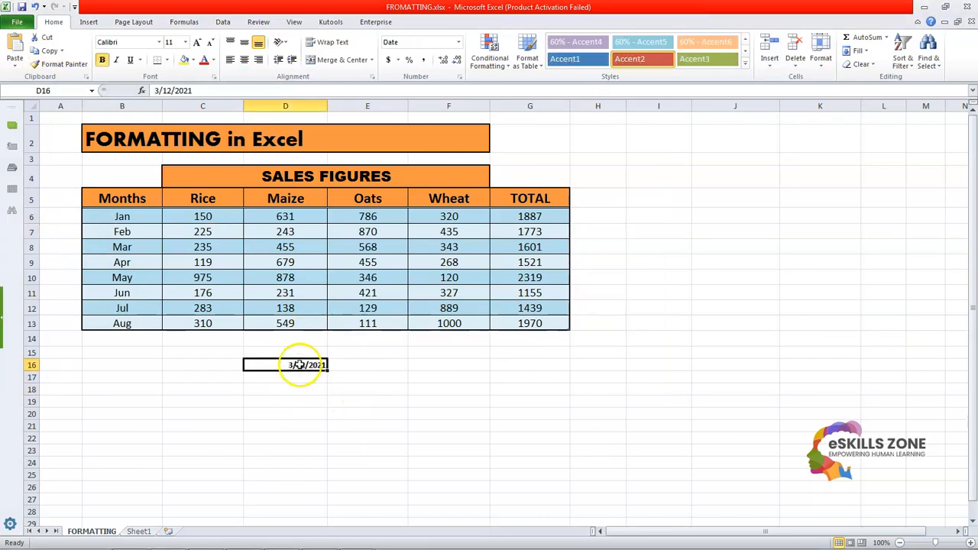
{"action": "right_click", "coordinate": [302, 367]}
{"action": "left_click", "coordinate": [336, 316]}
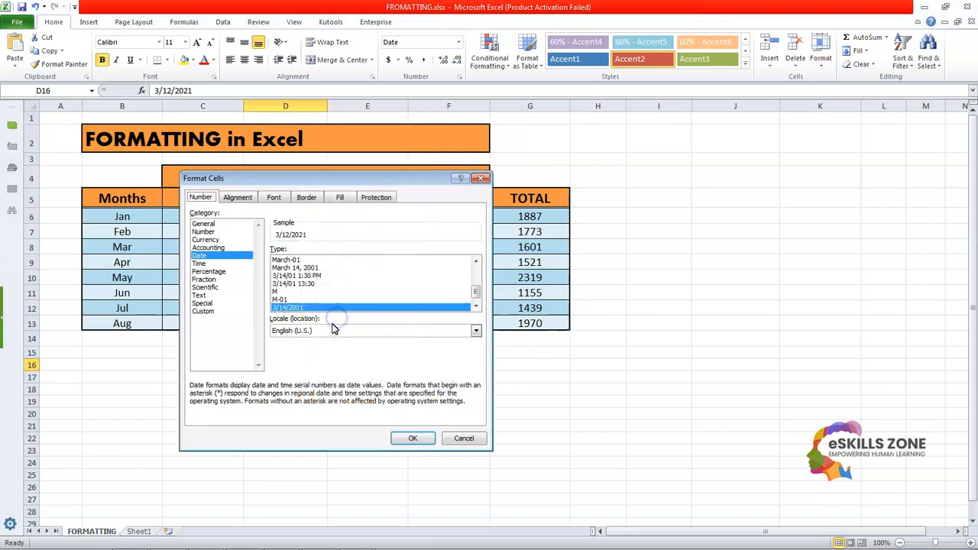
{"action": "left_click_drag", "start_coordinate": [411, 179], "coordinate": [727, 160]}
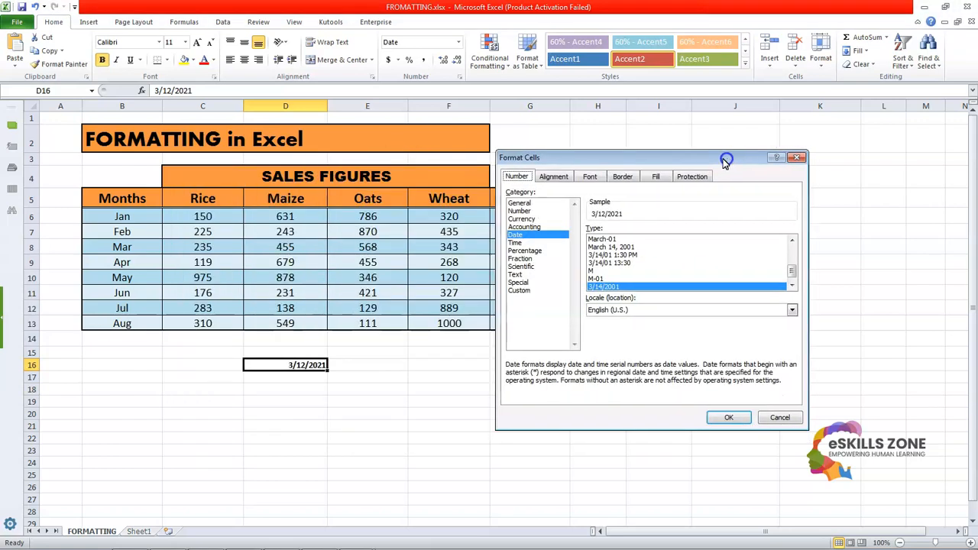
{"action": "left_click_drag", "start_coordinate": [585, 157], "coordinate": [539, 158]}
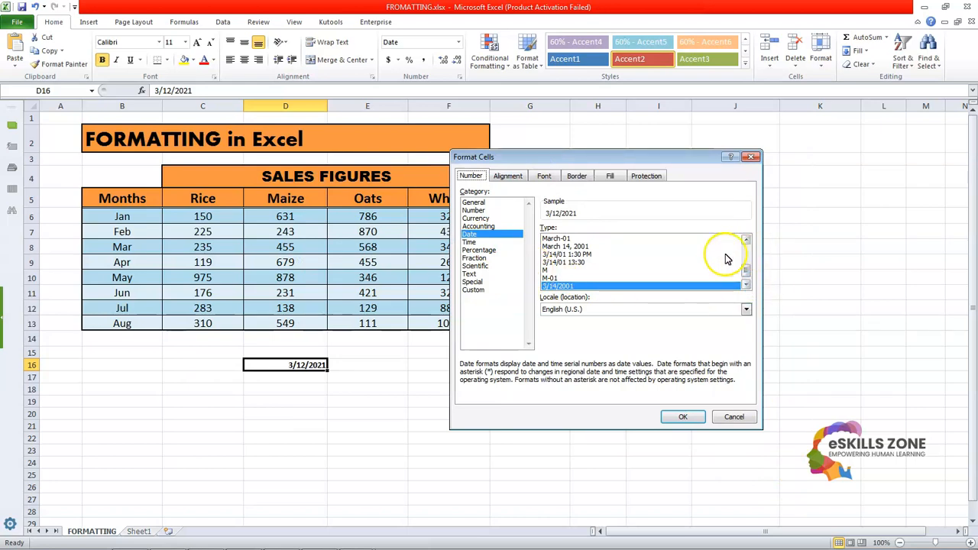
{"action": "left_click", "coordinate": [589, 247]}
{"action": "left_click", "coordinate": [683, 417]}
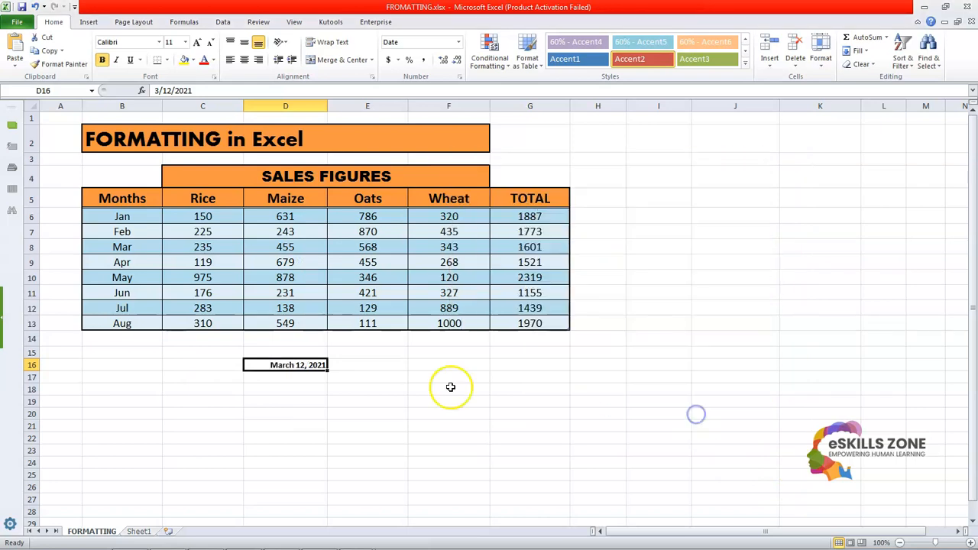
Step: Change the date format of D16 to the 14-Mar-01 type
{"action": "right_click", "coordinate": [282, 370]}
{"action": "left_click", "coordinate": [314, 319]}
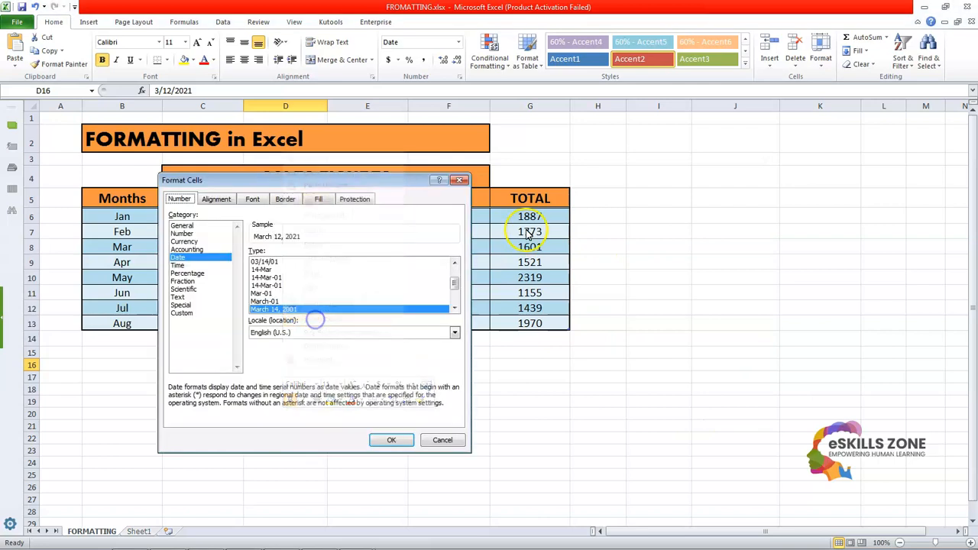
{"action": "left_click_drag", "start_coordinate": [410, 187], "coordinate": [645, 157]}
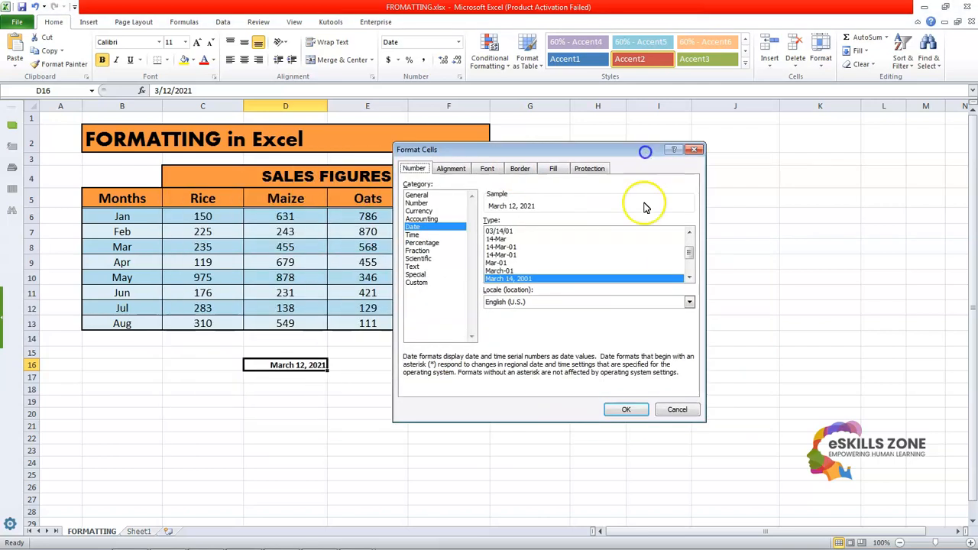
{"action": "left_click", "coordinate": [500, 247]}
{"action": "left_click", "coordinate": [622, 409]}
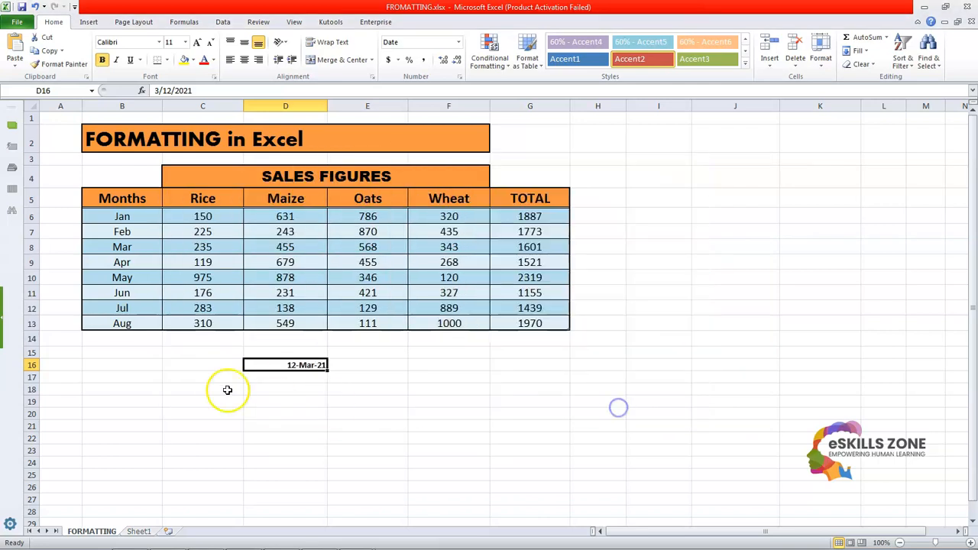
Step: Switch the date in D16 to the *3/14/2001 date type
{"action": "right_click", "coordinate": [288, 367]}
{"action": "left_click", "coordinate": [329, 320]}
{"action": "left_click_drag", "start_coordinate": [372, 189], "coordinate": [561, 175]}
{"action": "left_click", "coordinate": [481, 259]}
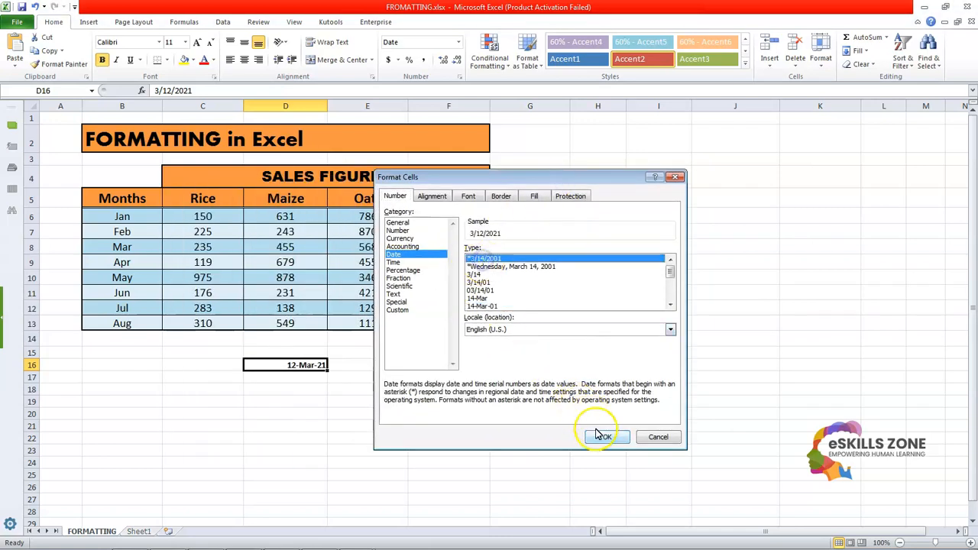
{"action": "left_click", "coordinate": [602, 436]}
Step: Reformat the date in D16 with the long March 14, 2001 type, keeping the English (U.S.) locale
{"action": "right_click", "coordinate": [294, 364]}
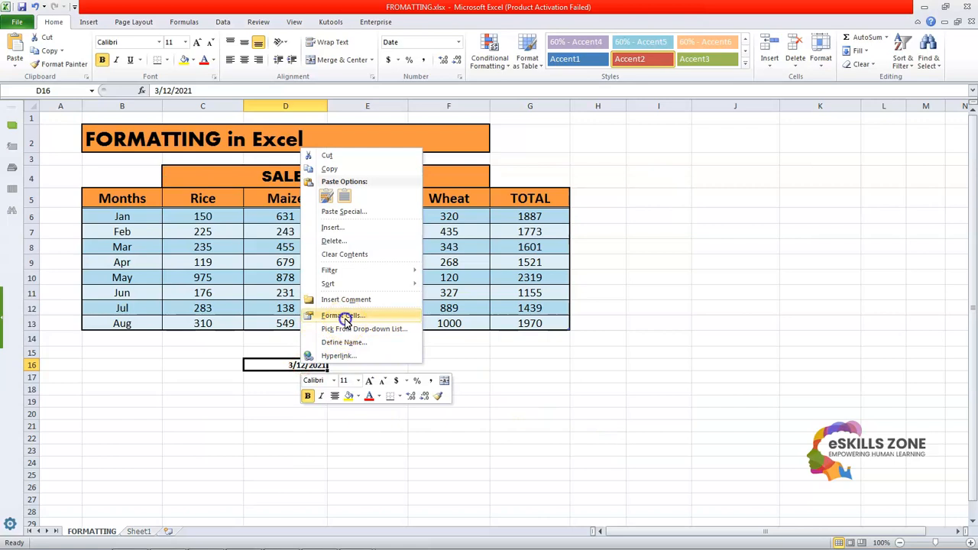
{"action": "left_click", "coordinate": [340, 319]}
{"action": "left_click_drag", "start_coordinate": [384, 188], "coordinate": [710, 175]}
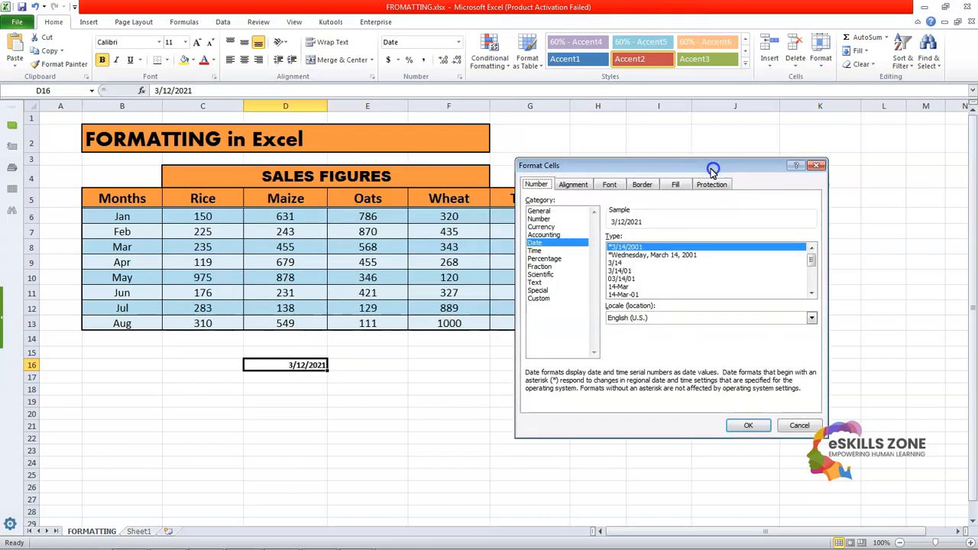
{"action": "left_click", "coordinate": [811, 294]}
{"action": "left_click", "coordinate": [812, 294]}
{"action": "left_click", "coordinate": [811, 294]}
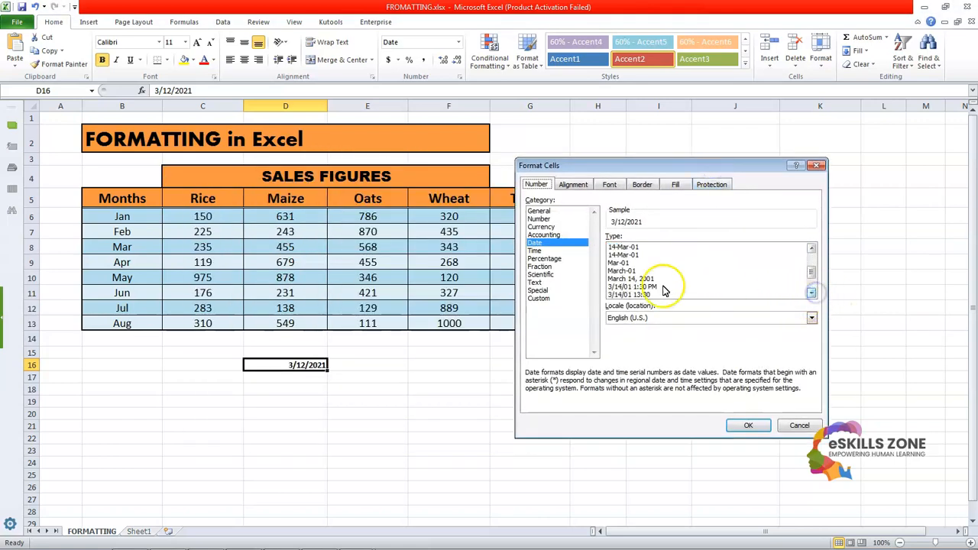
{"action": "left_click", "coordinate": [640, 278]}
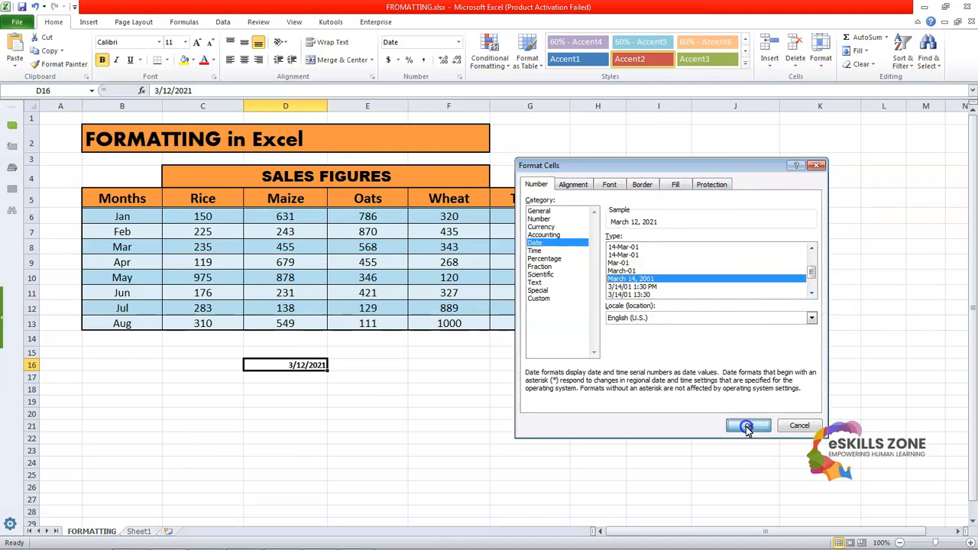
{"action": "left_click", "coordinate": [746, 426]}
{"action": "left_click", "coordinate": [589, 416]}
{"action": "left_click", "coordinate": [281, 376]}
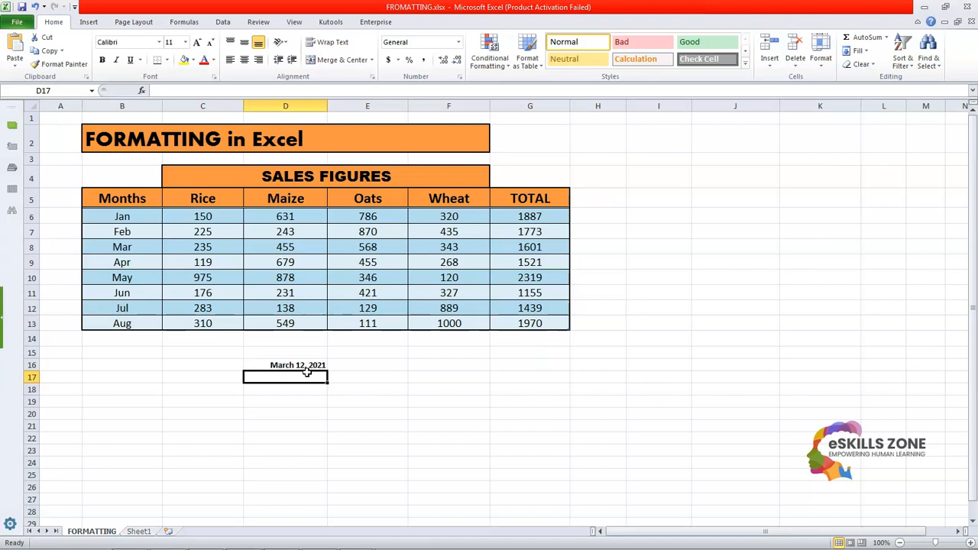
{"action": "left_click", "coordinate": [378, 373]}
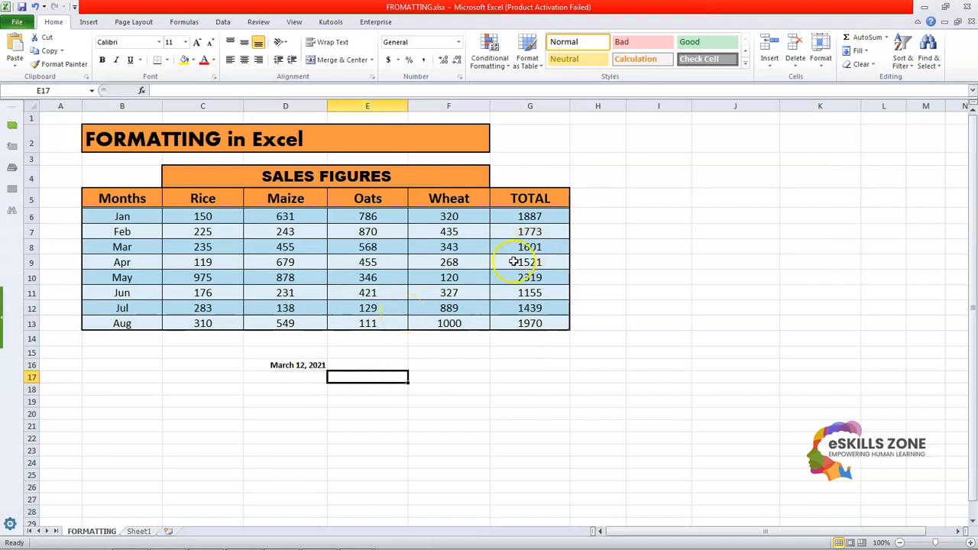
{"action": "left_click", "coordinate": [498, 68]}
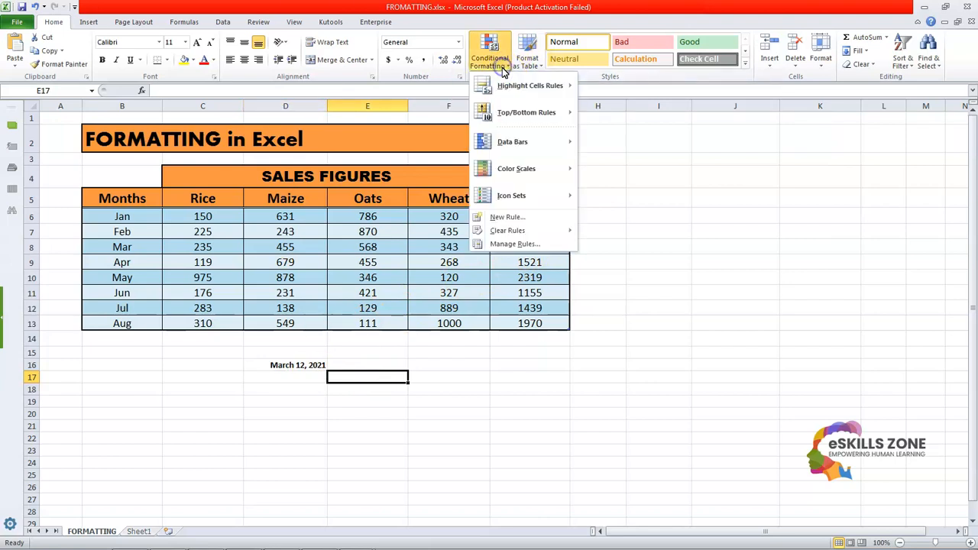
{"action": "left_click", "coordinate": [721, 222]}
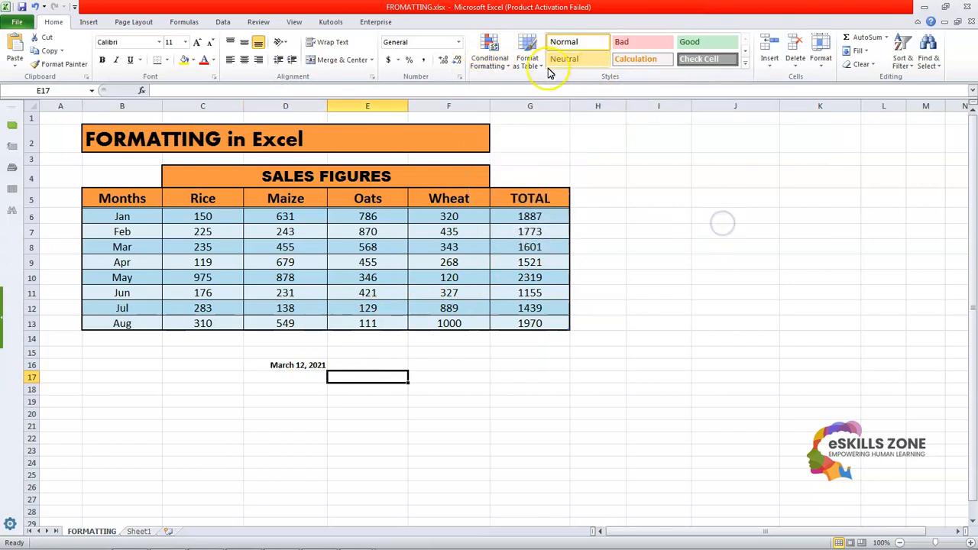
{"action": "left_click", "coordinate": [499, 61]}
{"action": "left_click", "coordinate": [729, 190]}
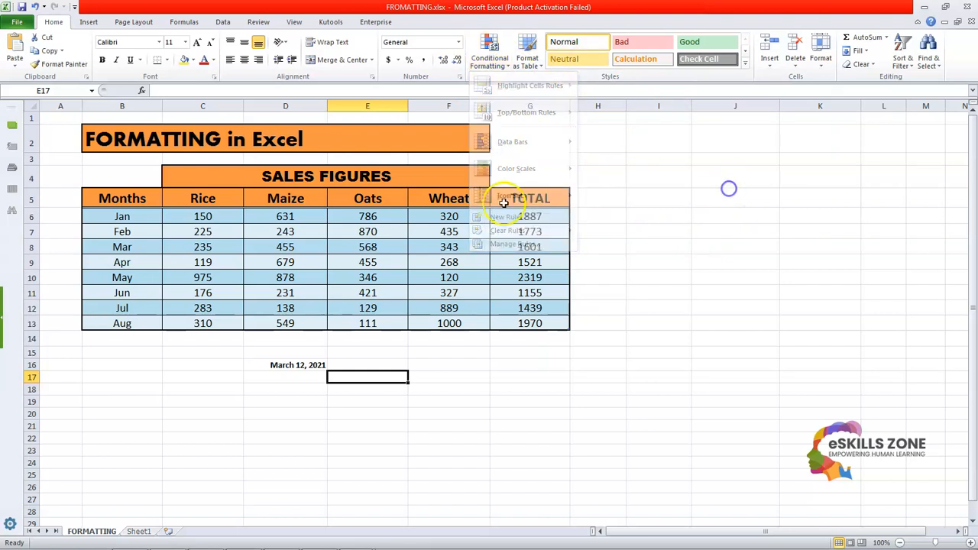
Step: Set up a Greater Than conditional formatting rule with the threshold 600 on the Maize figures in D6:D13
{"action": "left_click", "coordinate": [310, 232]}
{"action": "left_click_drag", "start_coordinate": [295, 218], "coordinate": [297, 319]}
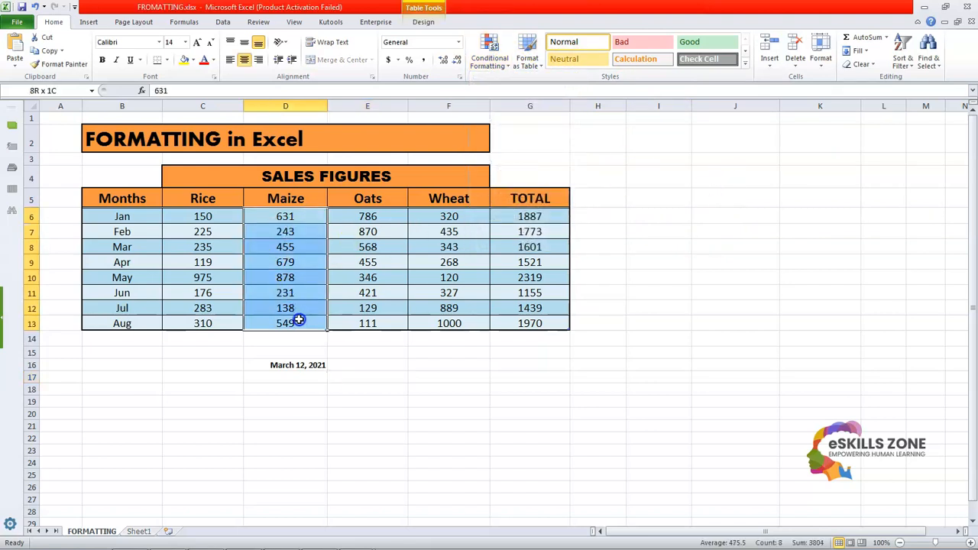
{"action": "left_click", "coordinate": [493, 58]}
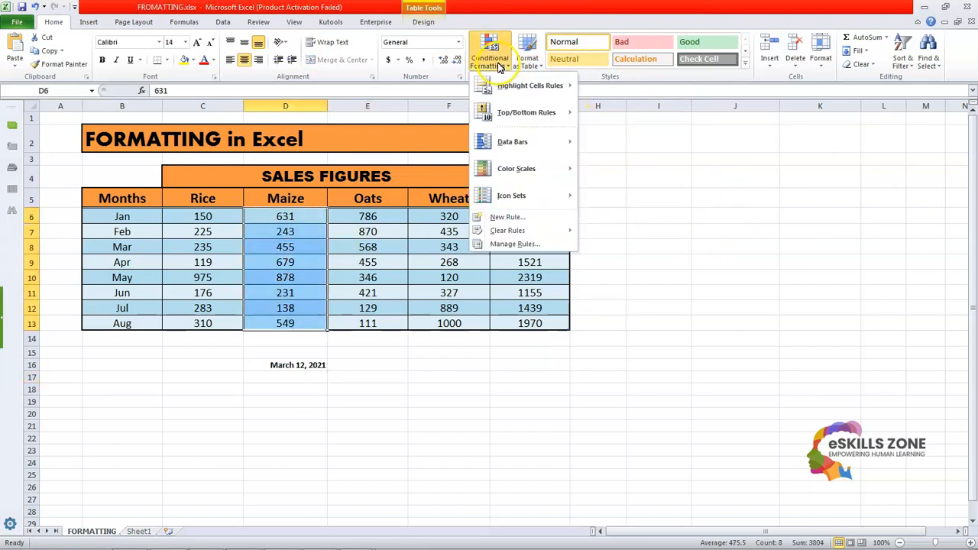
{"action": "mouse_move", "coordinate": [531, 120]}
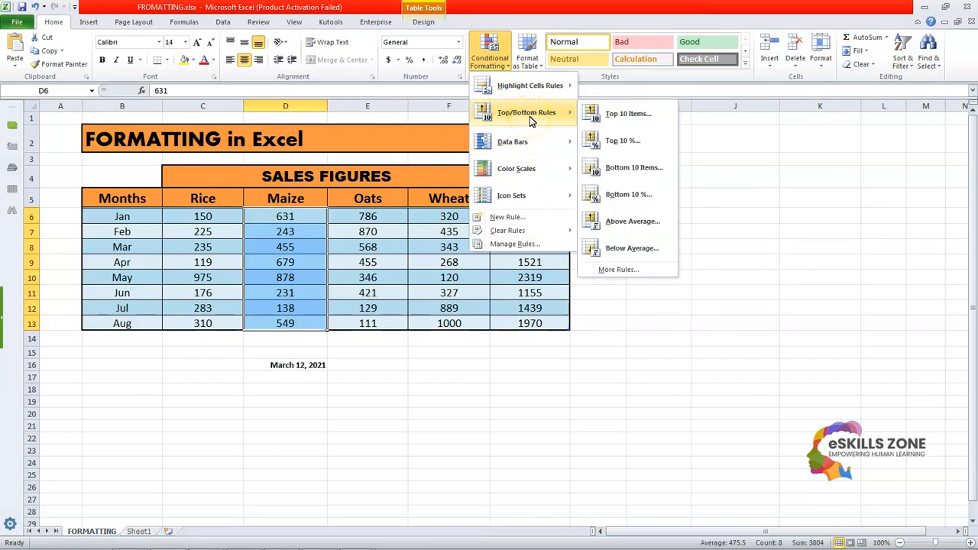
{"action": "mouse_move", "coordinate": [538, 88]}
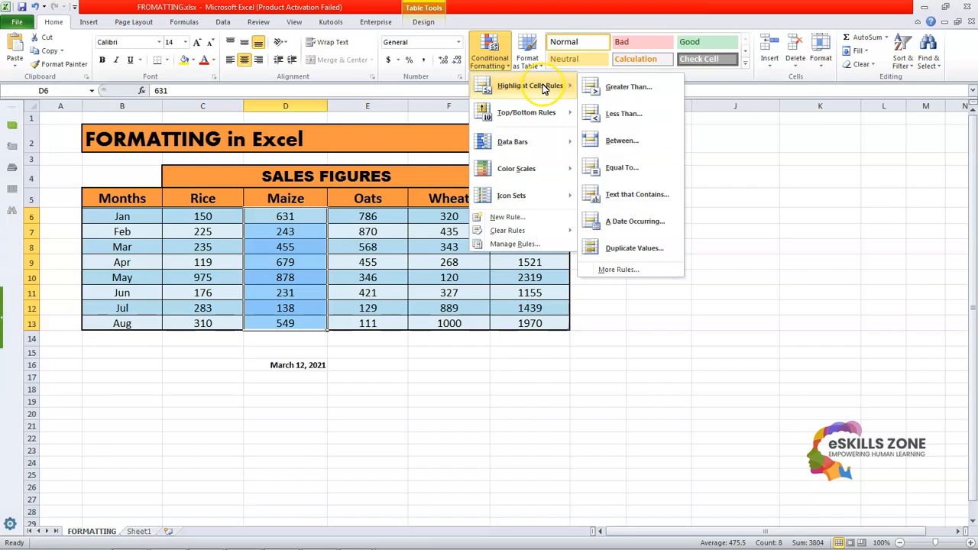
{"action": "left_click", "coordinate": [626, 87]}
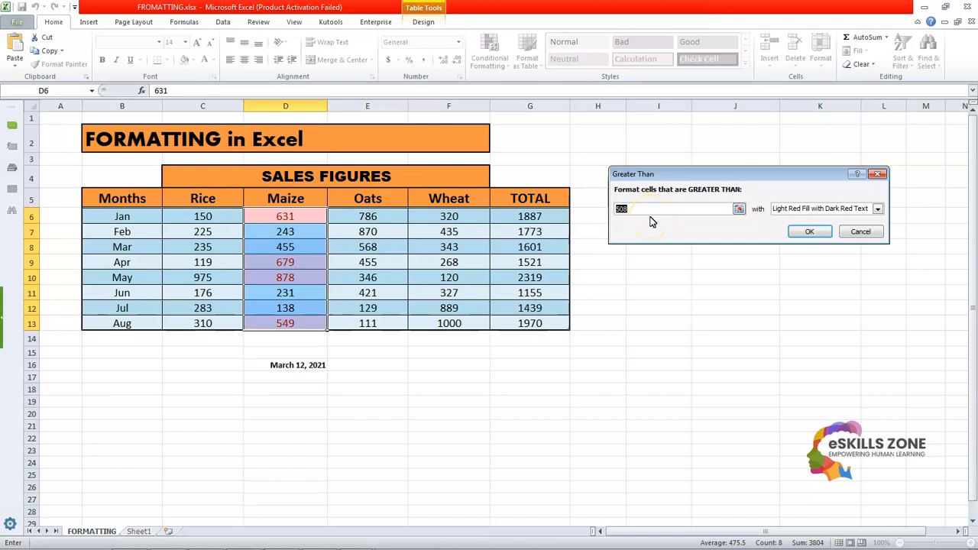
{"action": "type", "text": "600"}
{"action": "left_click", "coordinate": [811, 233]}
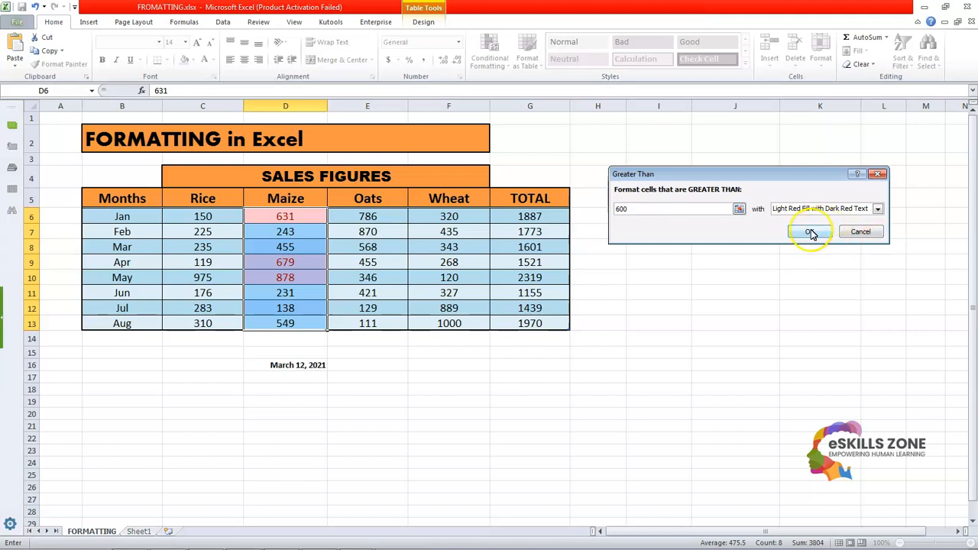
Step: Try Red Border for the Greater Than rule, but apply it with Green Fill with Dark Green Text
{"action": "left_click", "coordinate": [879, 210]}
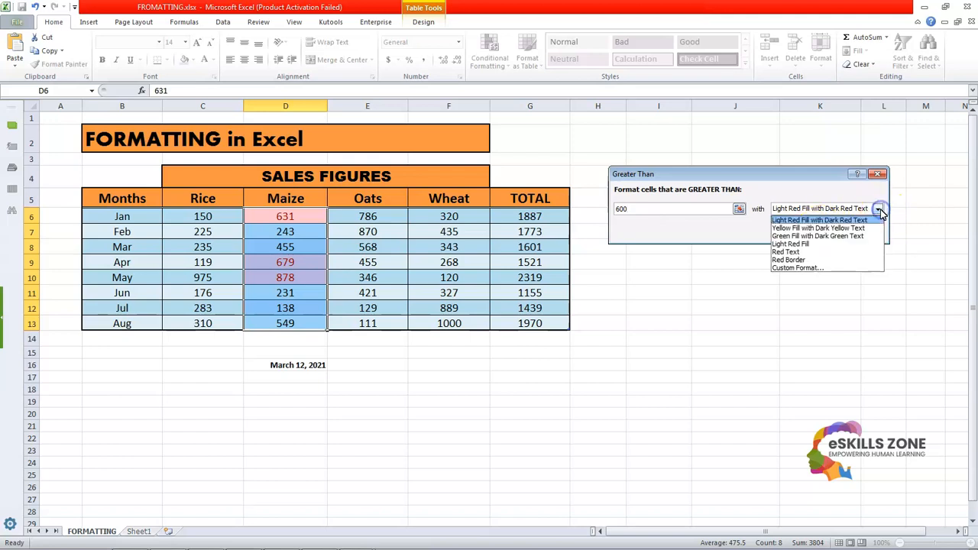
{"action": "left_click", "coordinate": [829, 261]}
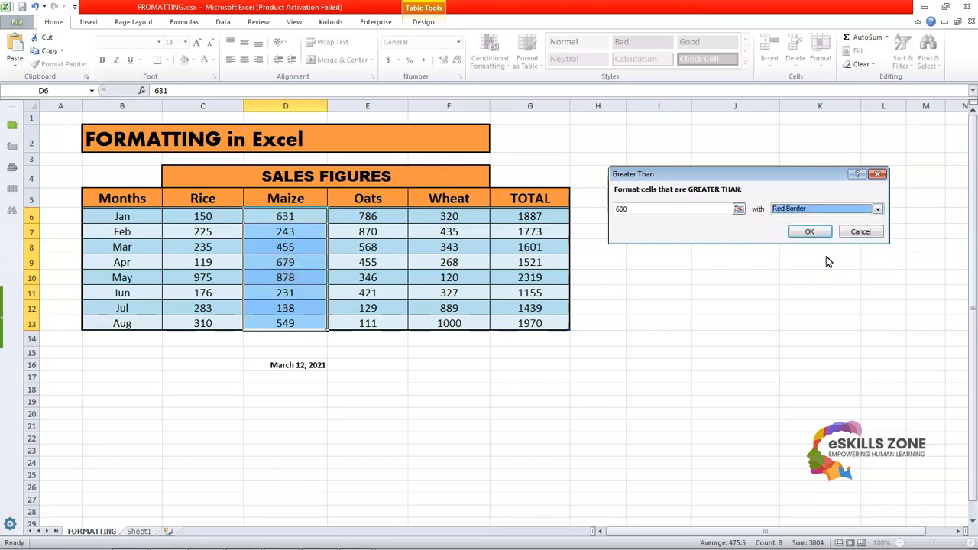
{"action": "left_click", "coordinate": [878, 209]}
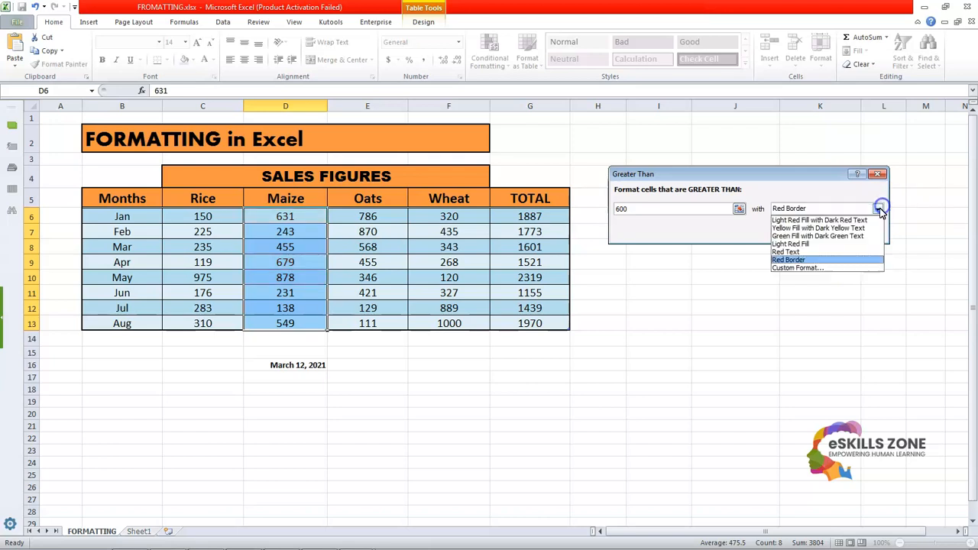
{"action": "left_click", "coordinate": [831, 237]}
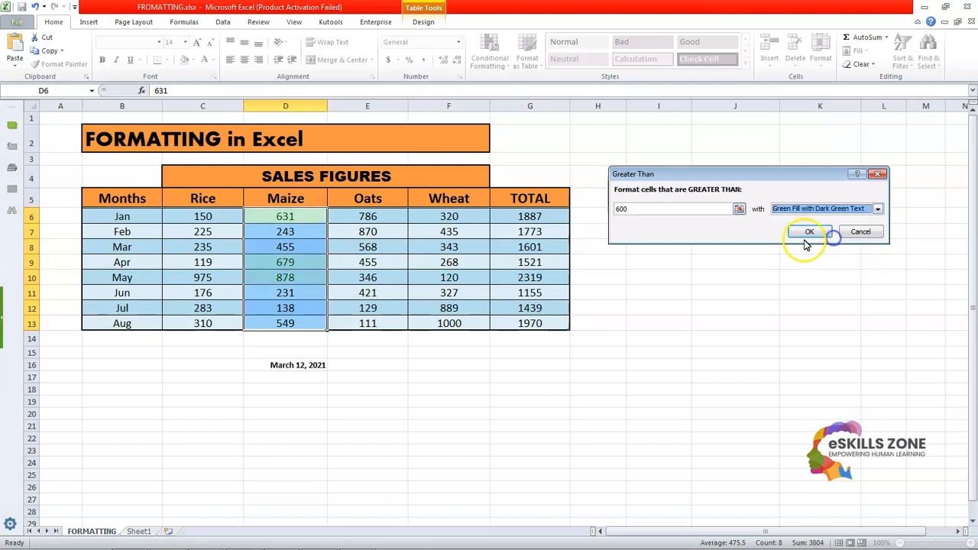
{"action": "left_click", "coordinate": [809, 233]}
{"action": "left_click", "coordinate": [748, 288]}
Step: Set up a Less Than conditional formatting rule with the threshold 500 on the Maize figures in D6:D13
{"action": "left_click_drag", "start_coordinate": [285, 221], "coordinate": [303, 321]}
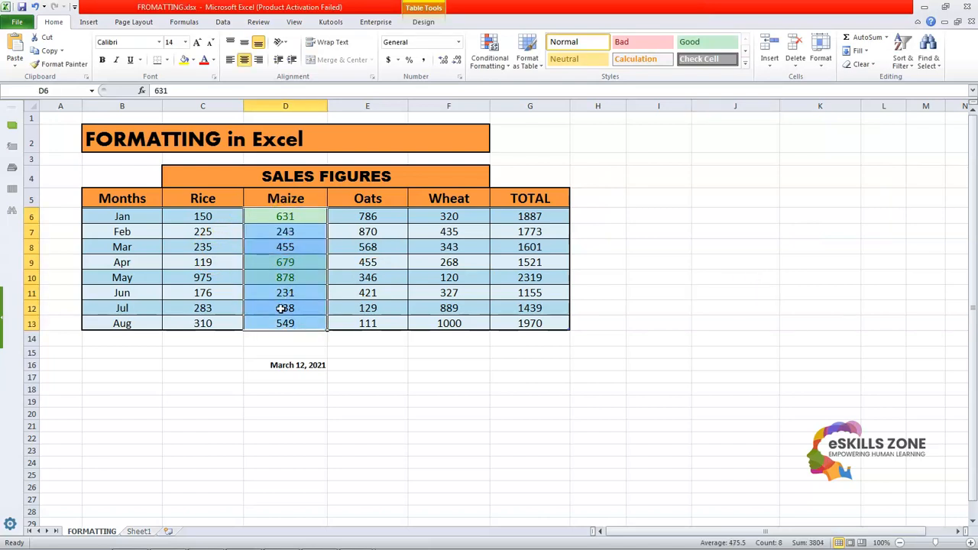
{"action": "left_click", "coordinate": [282, 307]}
{"action": "left_click_drag", "start_coordinate": [303, 219], "coordinate": [315, 320]}
{"action": "left_click", "coordinate": [490, 53]}
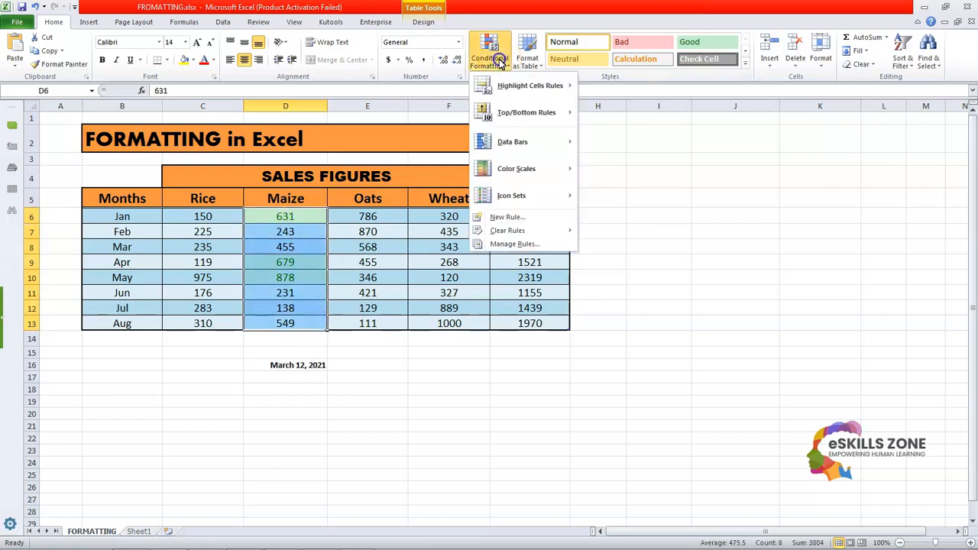
{"action": "mouse_move", "coordinate": [520, 113]}
{"action": "mouse_move", "coordinate": [525, 88]}
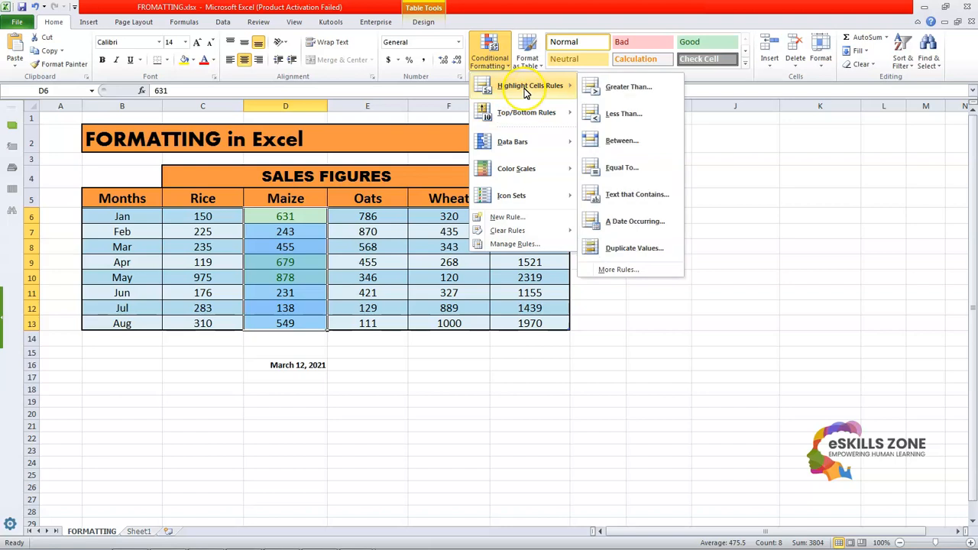
{"action": "left_click", "coordinate": [628, 116]}
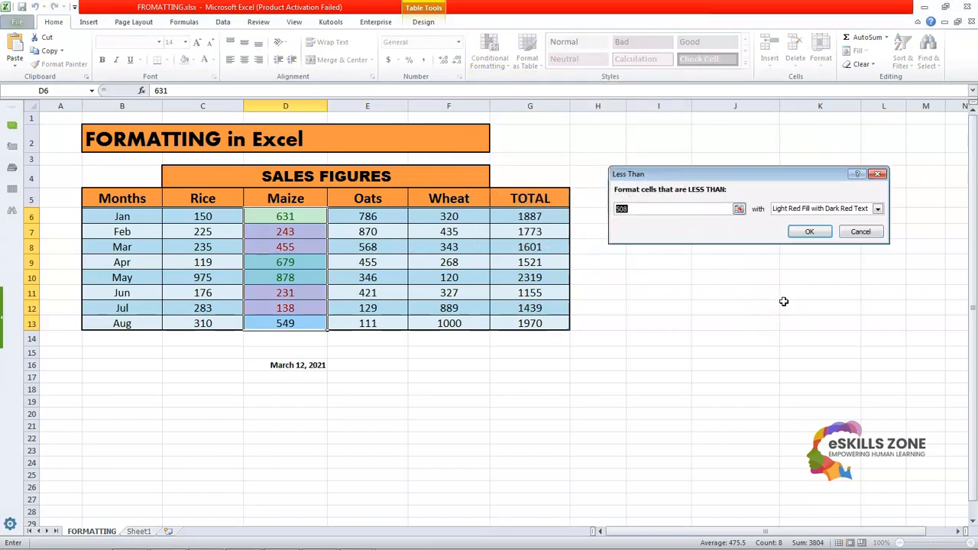
{"action": "type", "text": "500"}
Step: Apply the Less Than rule with Light Red Fill with Dark Red Text
{"action": "left_click", "coordinate": [877, 209]}
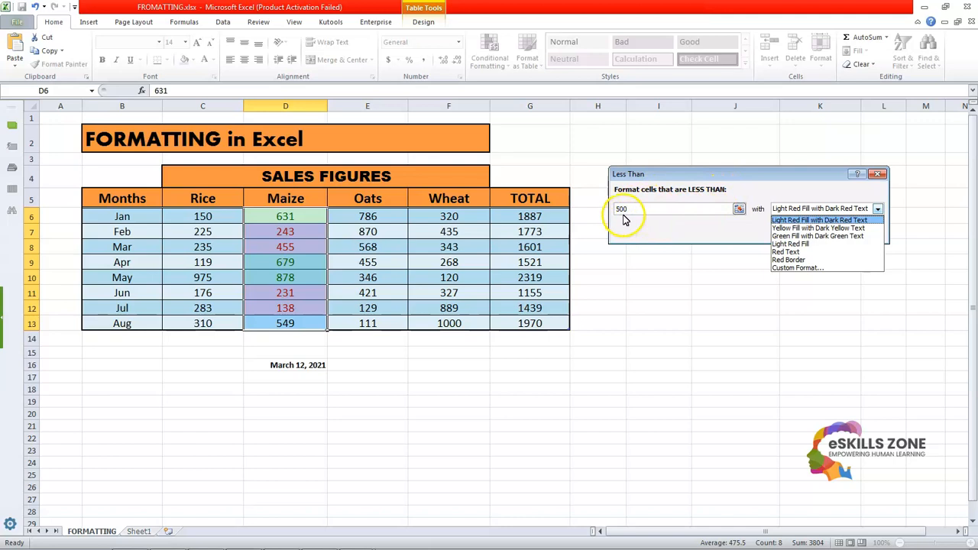
{"action": "left_click", "coordinate": [807, 220]}
{"action": "left_click", "coordinate": [806, 231]}
{"action": "left_click", "coordinate": [764, 245]}
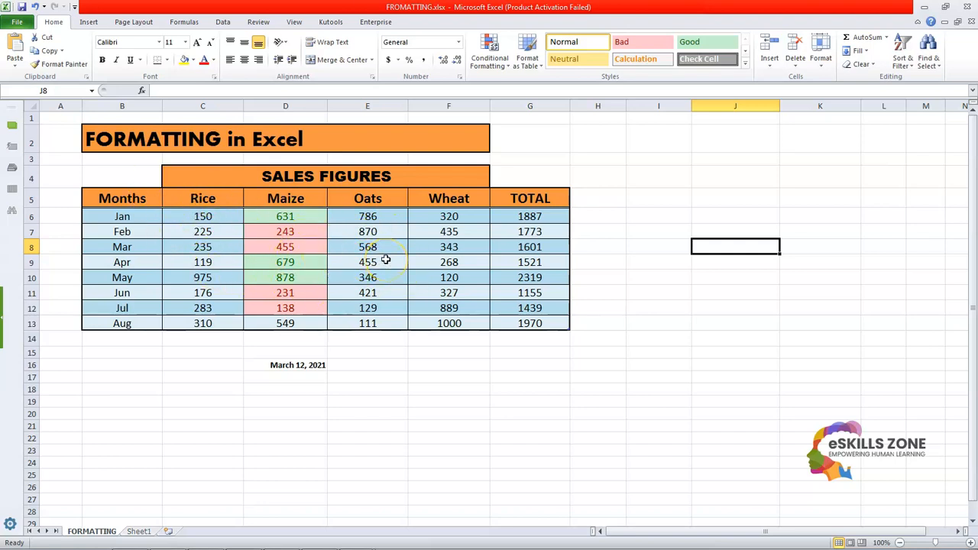
Step: Apply the Green-Yellow-Red color scale to the Rice figures in C6:C13
{"action": "left_click_drag", "start_coordinate": [225, 220], "coordinate": [229, 321]}
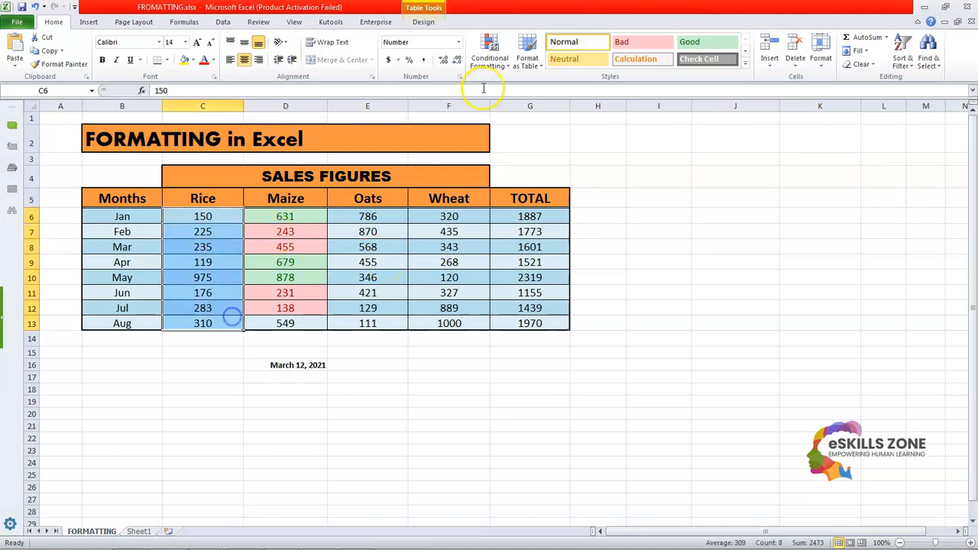
{"action": "left_click", "coordinate": [488, 55]}
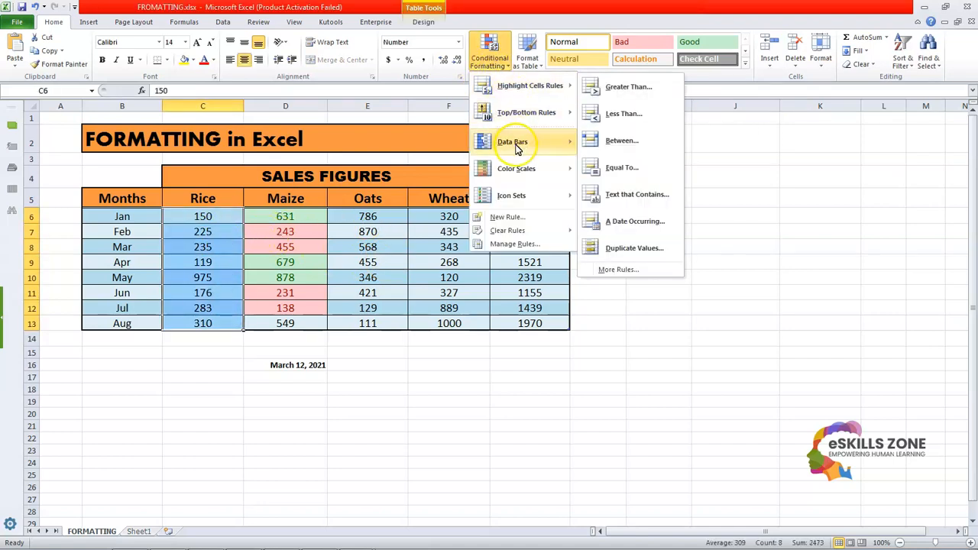
{"action": "mouse_move", "coordinate": [539, 169]}
{"action": "left_click", "coordinate": [589, 168]}
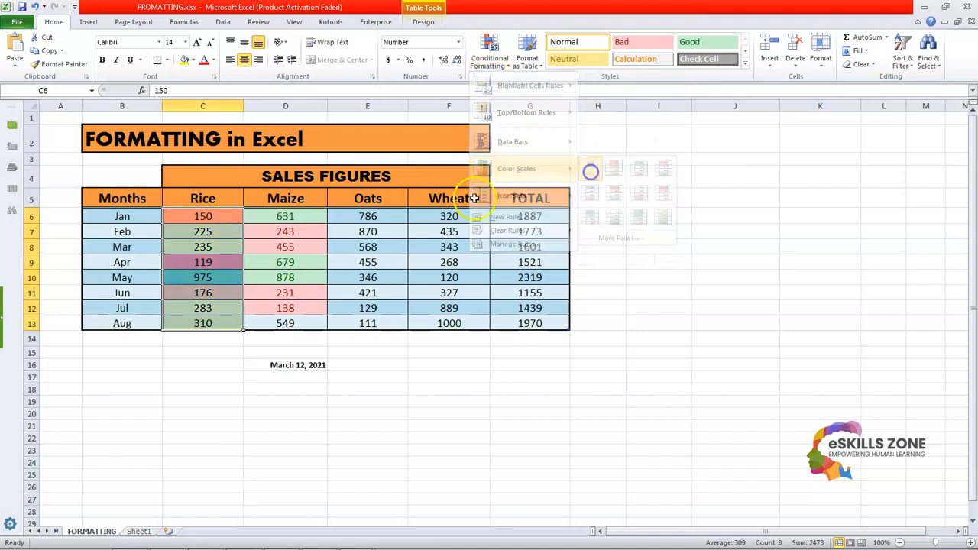
{"action": "left_click", "coordinate": [195, 399]}
Step: Apply the Green-White-Red color scale to the Oats figures in E6:E13
{"action": "left_click_drag", "start_coordinate": [369, 217], "coordinate": [390, 323]}
{"action": "left_click", "coordinate": [489, 55]}
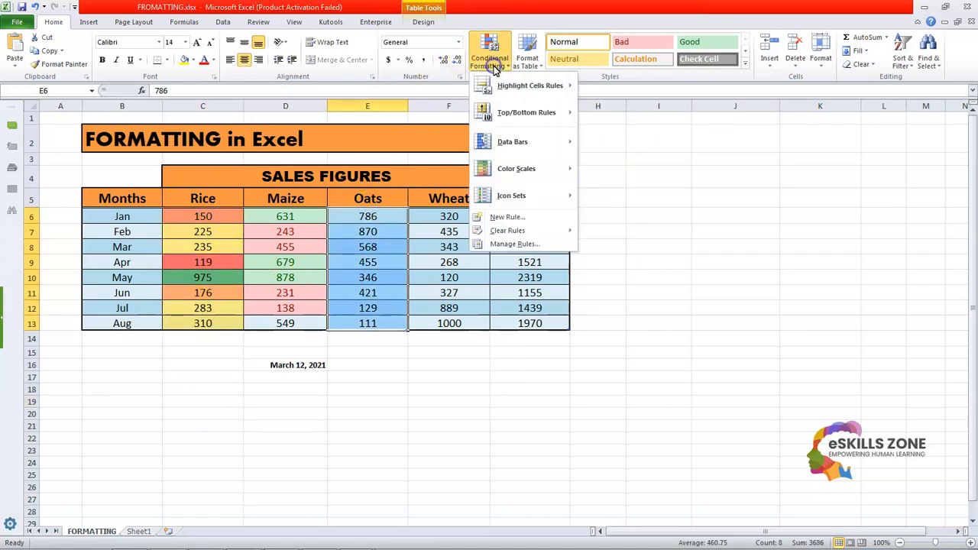
{"action": "mouse_move", "coordinate": [531, 174]}
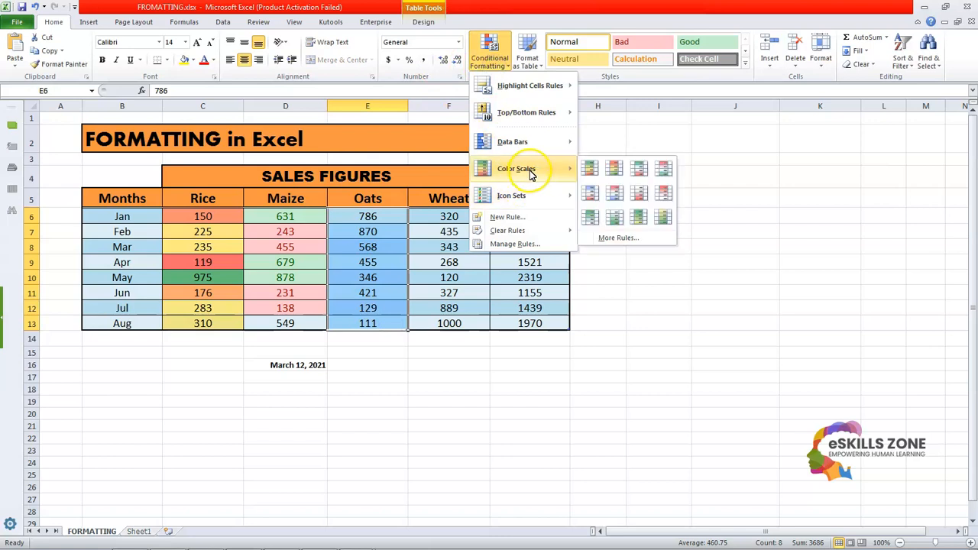
{"action": "left_click", "coordinate": [640, 168]}
Step: Apply the Yellow-Green color scale to the Wheat figures in F6:F13
{"action": "left_click_drag", "start_coordinate": [461, 216], "coordinate": [473, 319]}
{"action": "left_click", "coordinate": [489, 57]}
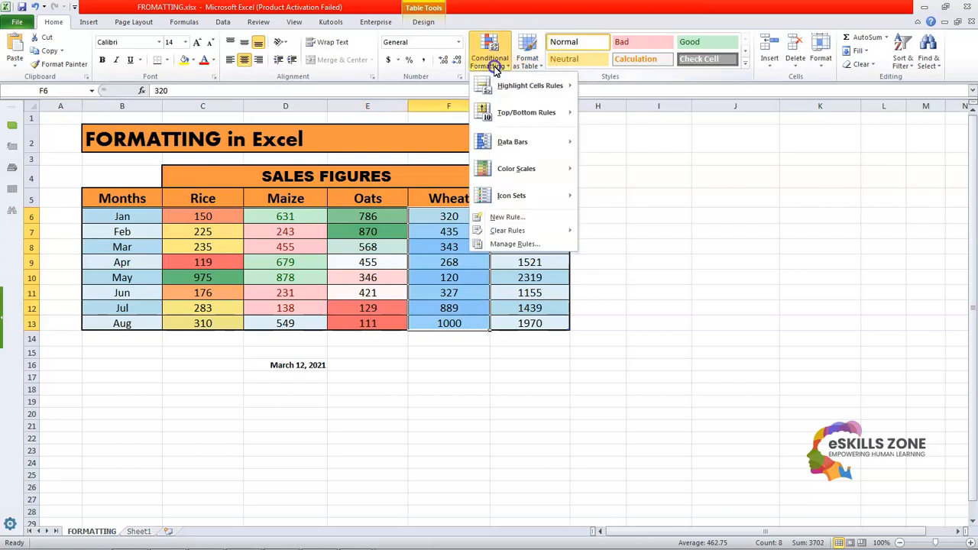
{"action": "mouse_move", "coordinate": [546, 177]}
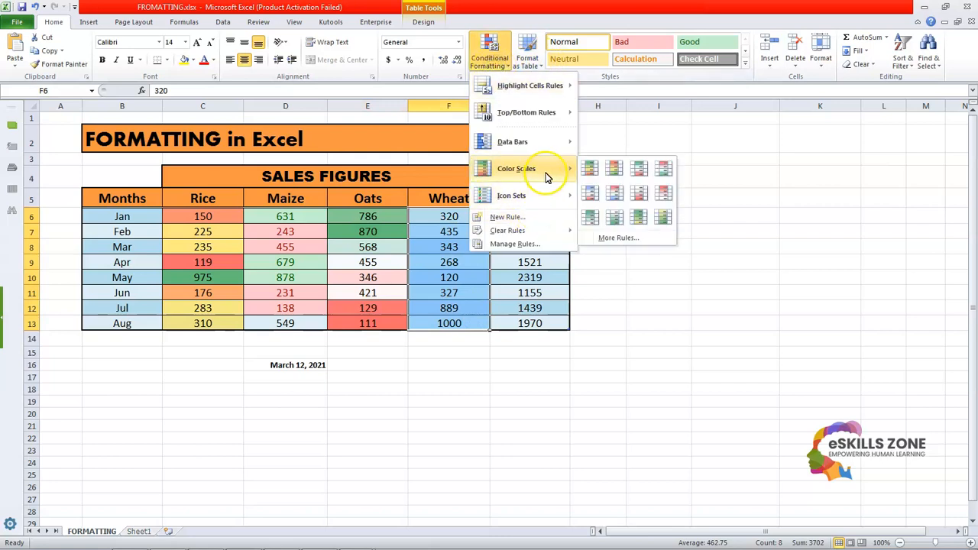
{"action": "left_click", "coordinate": [667, 220]}
Step: Apply the White-Green color scale to the TOTAL figures in G6:G13
{"action": "left_click_drag", "start_coordinate": [529, 216], "coordinate": [566, 324]}
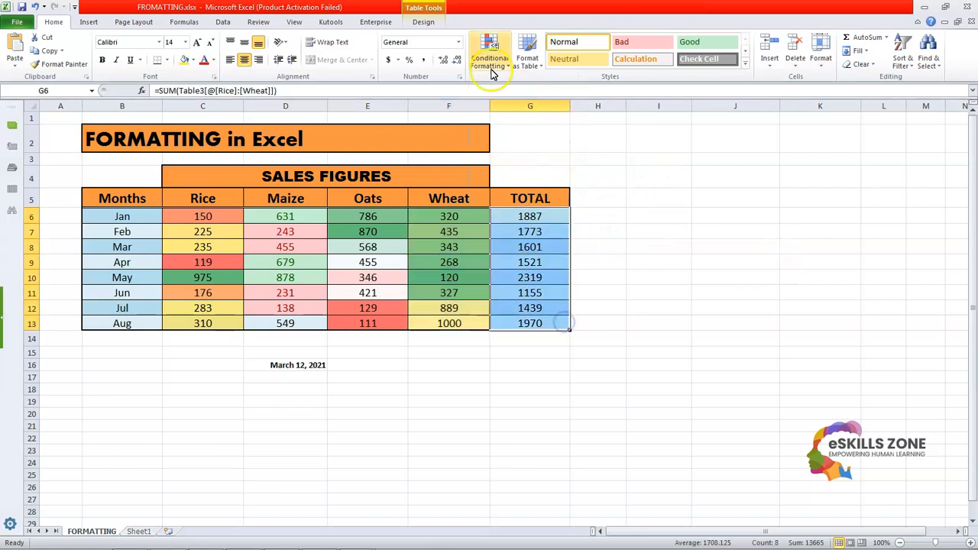
{"action": "left_click", "coordinate": [490, 68]}
{"action": "mouse_move", "coordinate": [534, 169]}
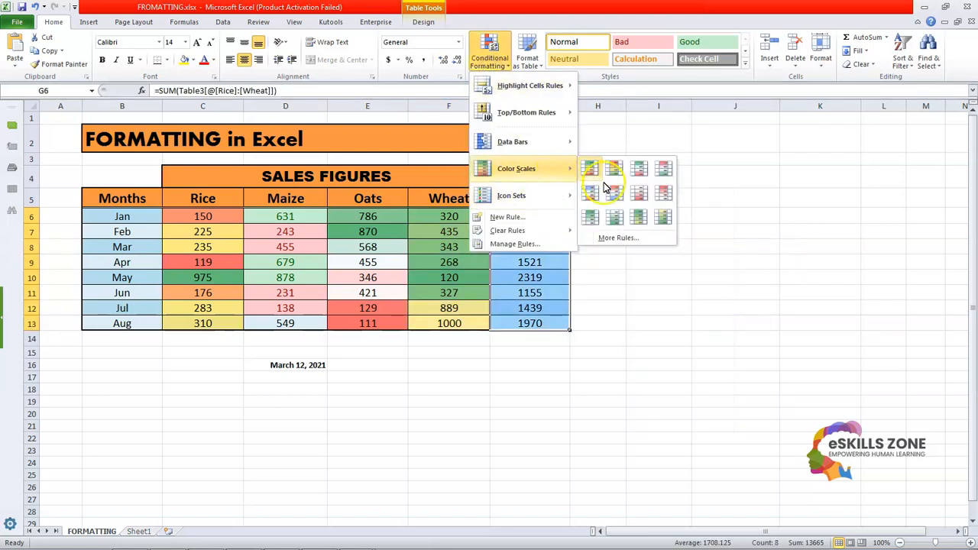
{"action": "left_click", "coordinate": [615, 218]}
{"action": "left_click", "coordinate": [661, 229]}
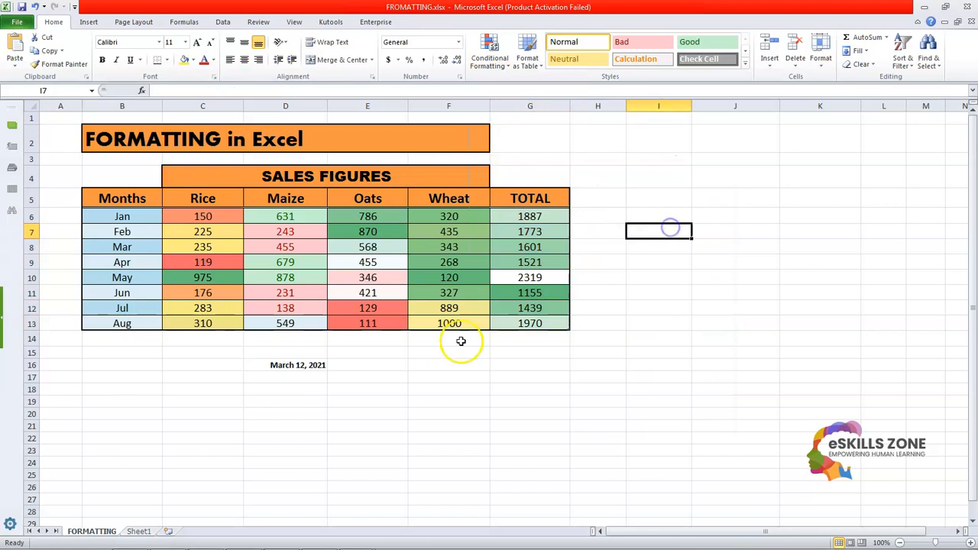
Step: Set up a Text That Contains conditional formatting rule for the text 5 on the TOTAL figures in G6:G13
{"action": "left_click_drag", "start_coordinate": [533, 217], "coordinate": [553, 324]}
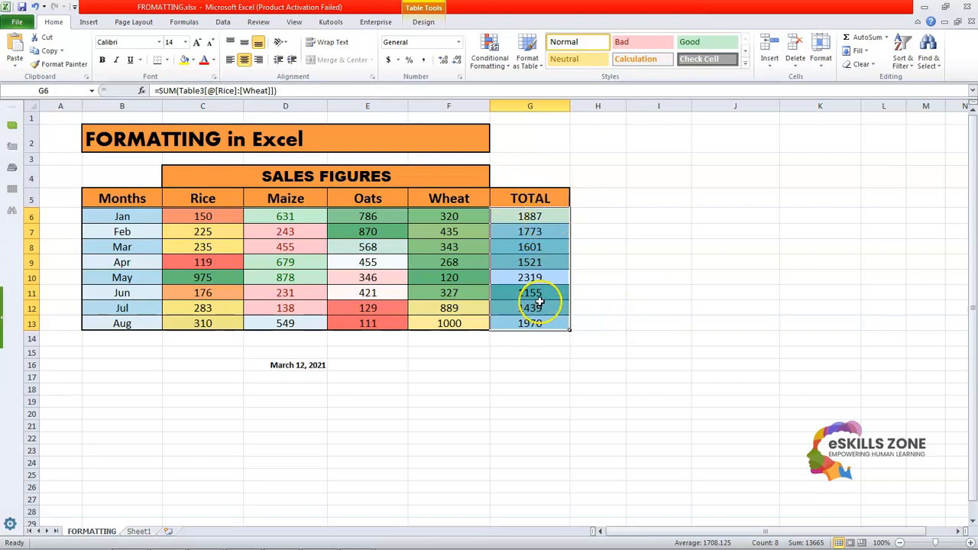
{"action": "left_click", "coordinate": [490, 61]}
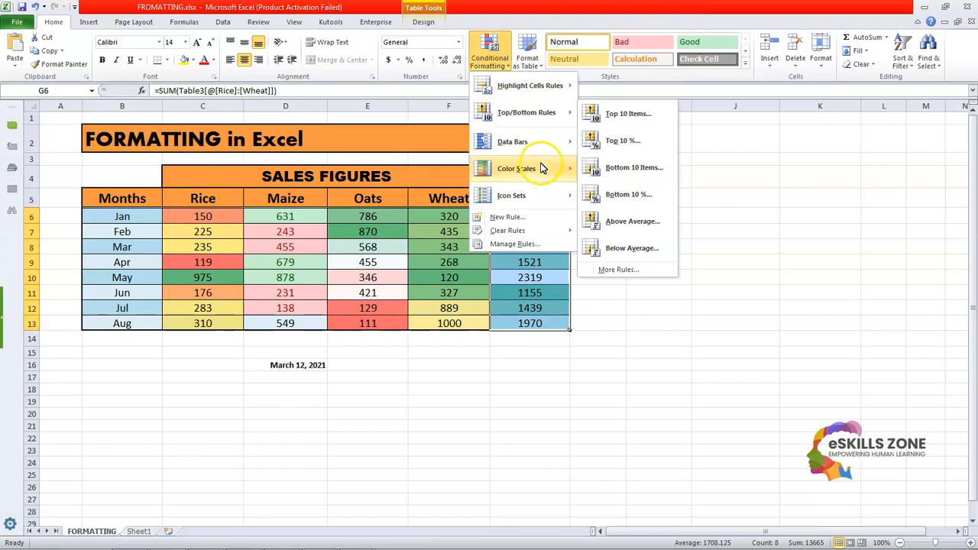
{"action": "mouse_move", "coordinate": [549, 119]}
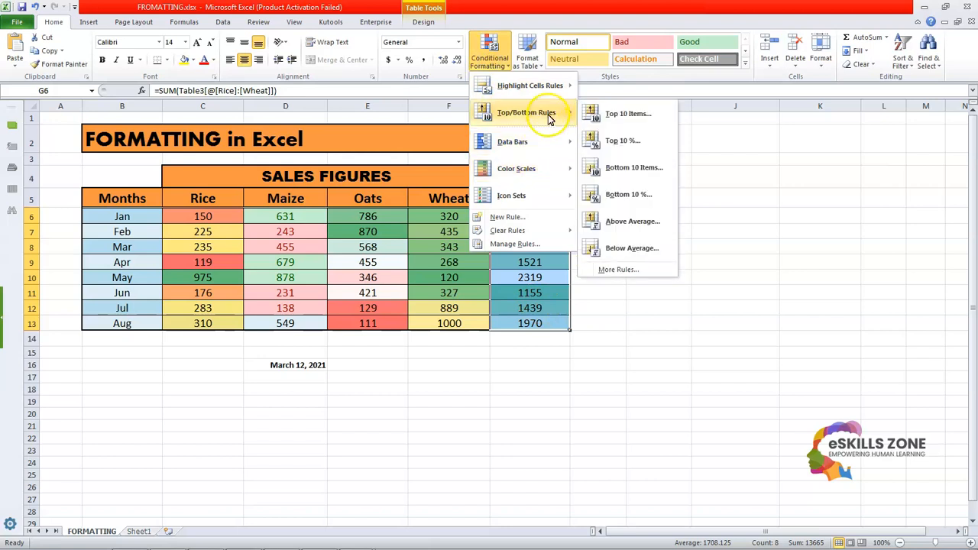
{"action": "mouse_move", "coordinate": [551, 94]}
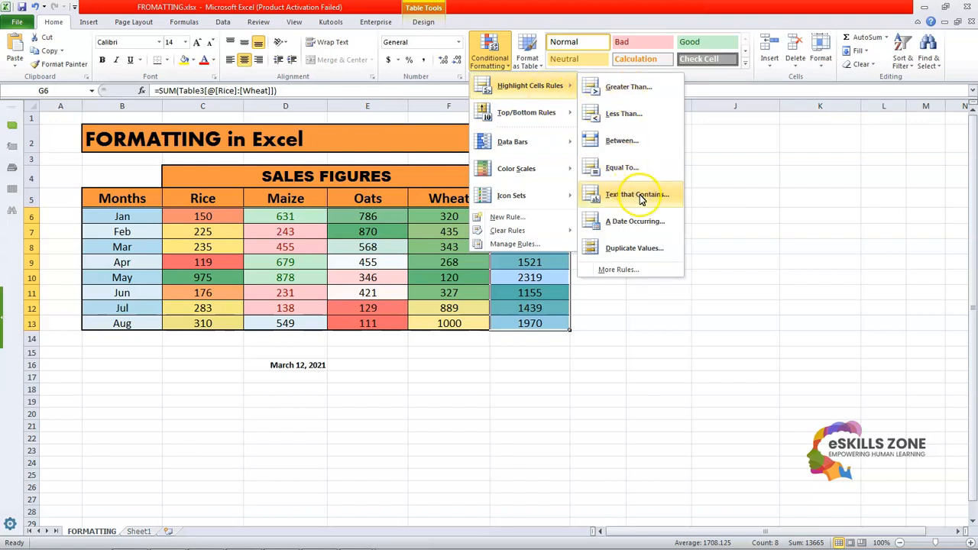
{"action": "left_click", "coordinate": [627, 194]}
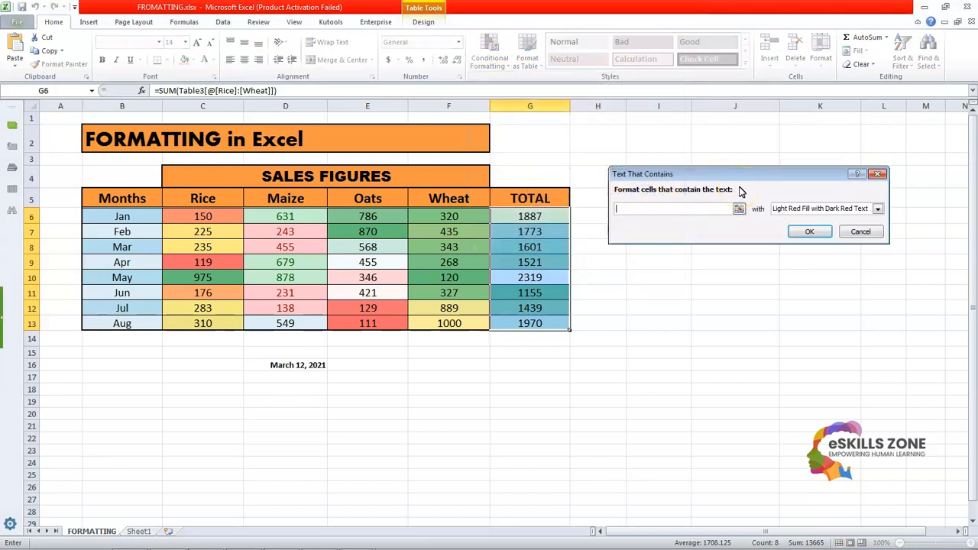
{"action": "left_click", "coordinate": [677, 207]}
{"action": "type", "text": "5"}
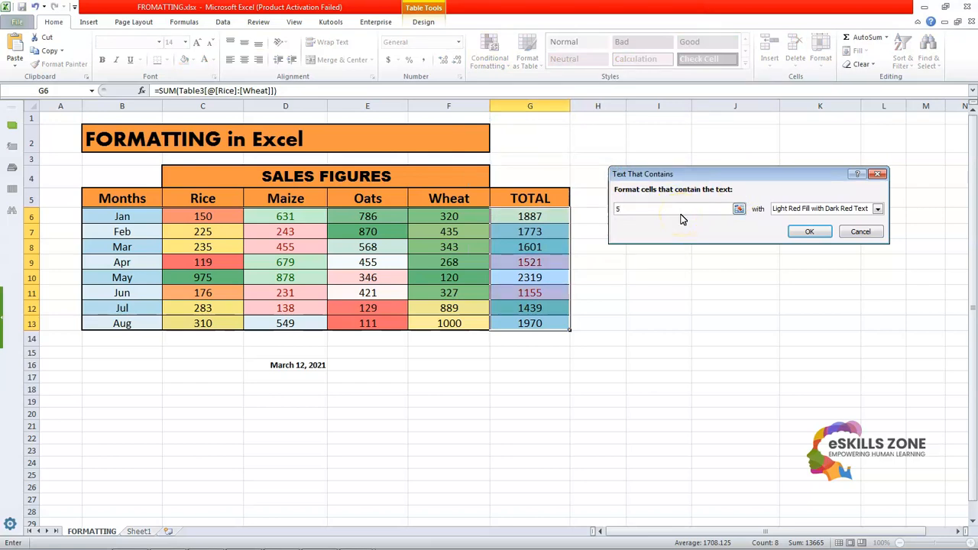
Step: Apply the Text That Contains rule with Yellow Fill with Dark Yellow Text
{"action": "left_click", "coordinate": [877, 208]}
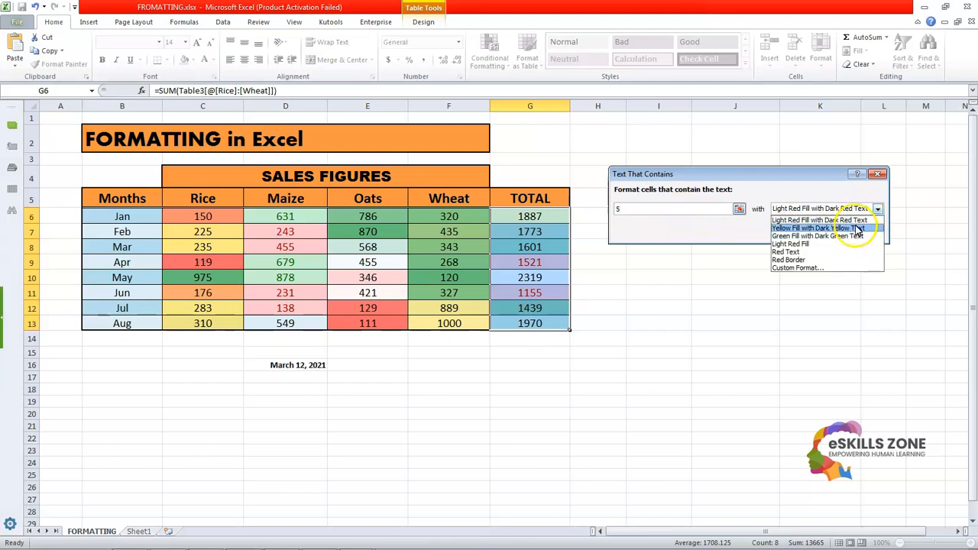
{"action": "left_click", "coordinate": [857, 228]}
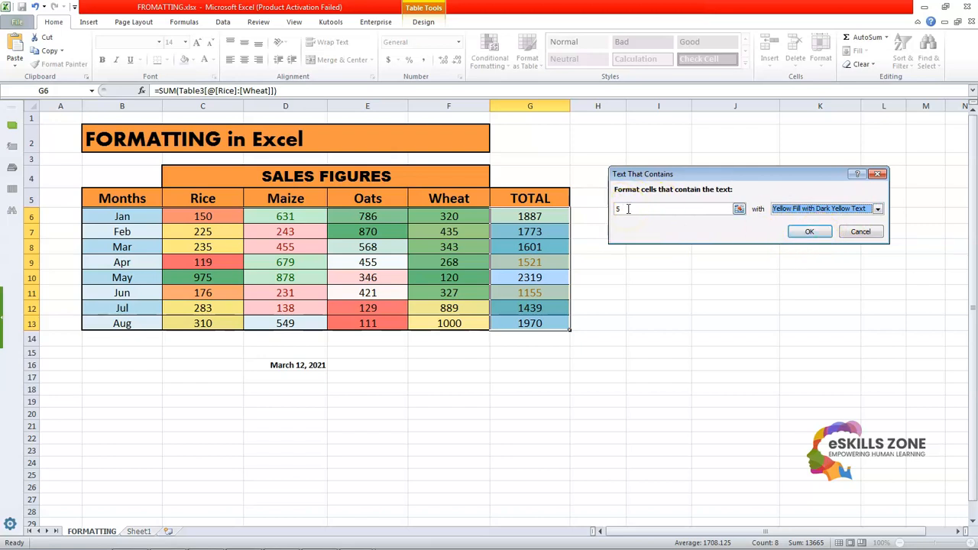
{"action": "left_click", "coordinate": [808, 230]}
{"action": "left_click", "coordinate": [668, 278]}
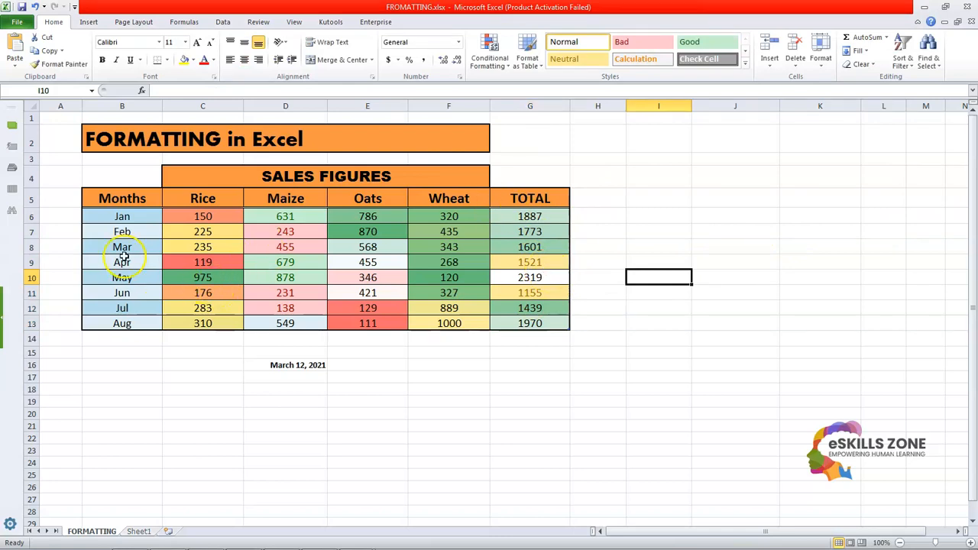
{"action": "left_click", "coordinate": [485, 58]}
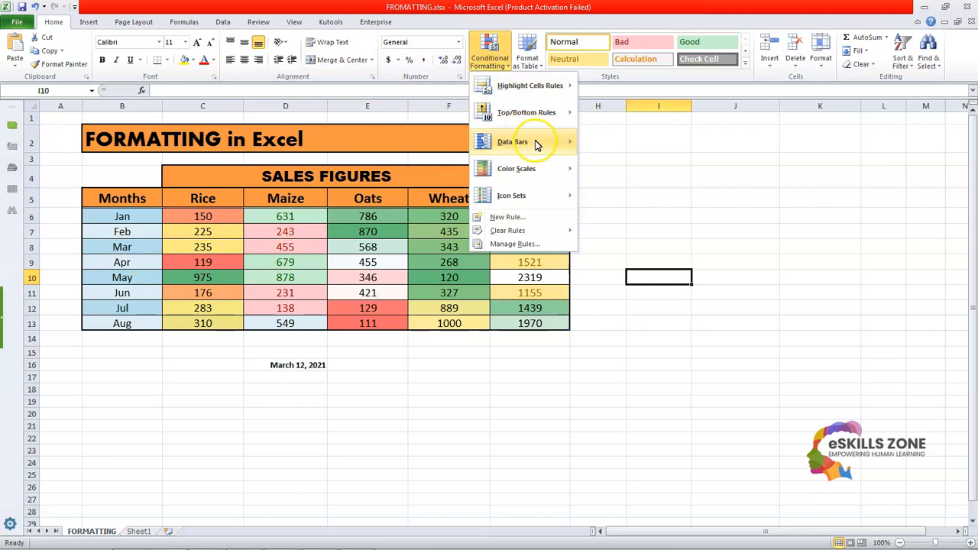
{"action": "mouse_move", "coordinate": [543, 93]}
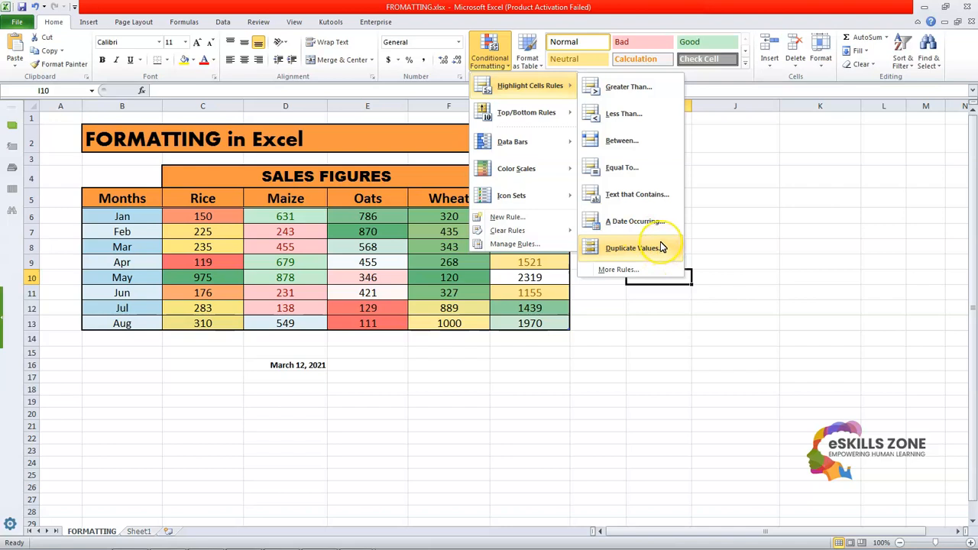
{"action": "left_click", "coordinate": [464, 363]}
{"action": "left_click_drag", "start_coordinate": [448, 216], "coordinate": [455, 306]}
{"action": "left_click", "coordinate": [455, 364]}
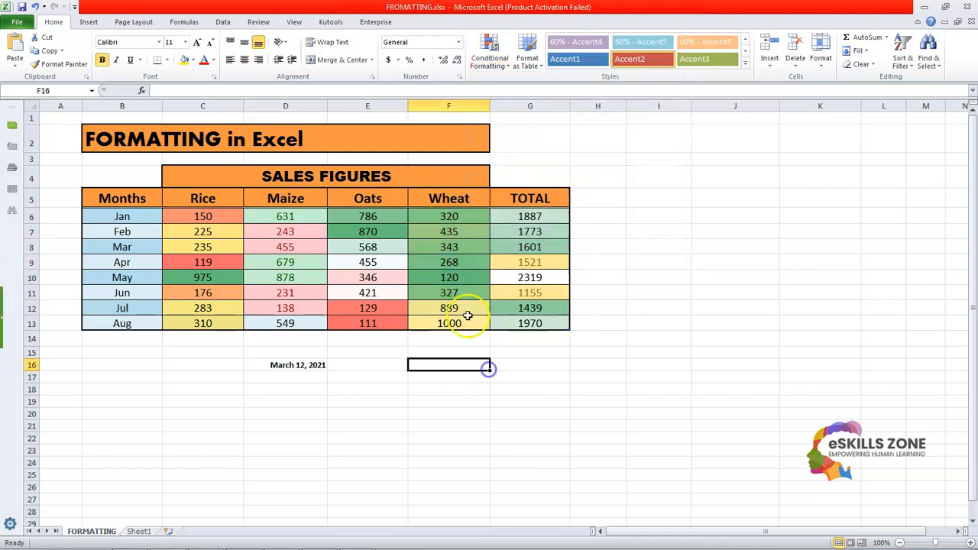
{"action": "left_click", "coordinate": [454, 220]}
{"action": "left_click_drag", "start_coordinate": [453, 220], "coordinate": [456, 318]}
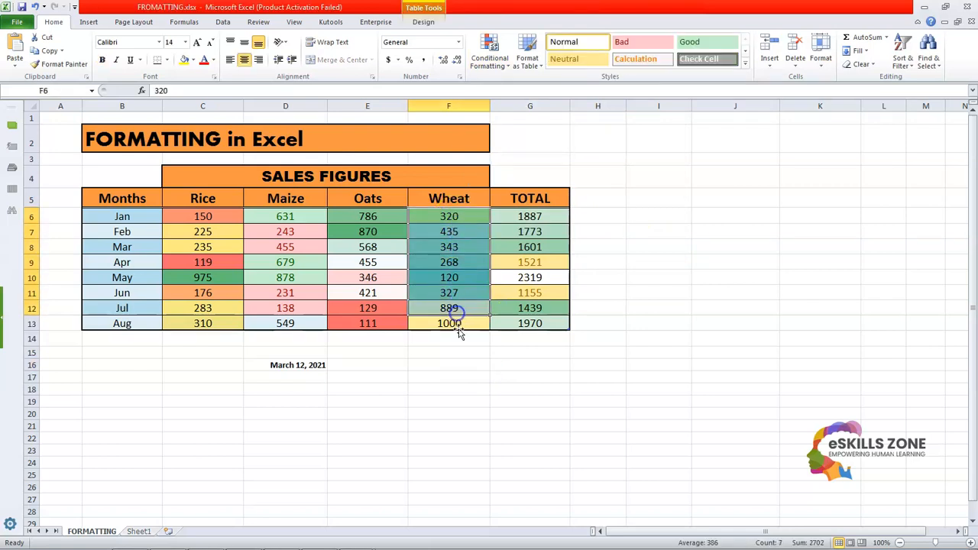
{"action": "left_click", "coordinate": [460, 339]}
{"action": "left_click", "coordinate": [454, 308]}
Step: Set the January Wheat figure in F6 to 889
{"action": "left_click", "coordinate": [450, 217]}
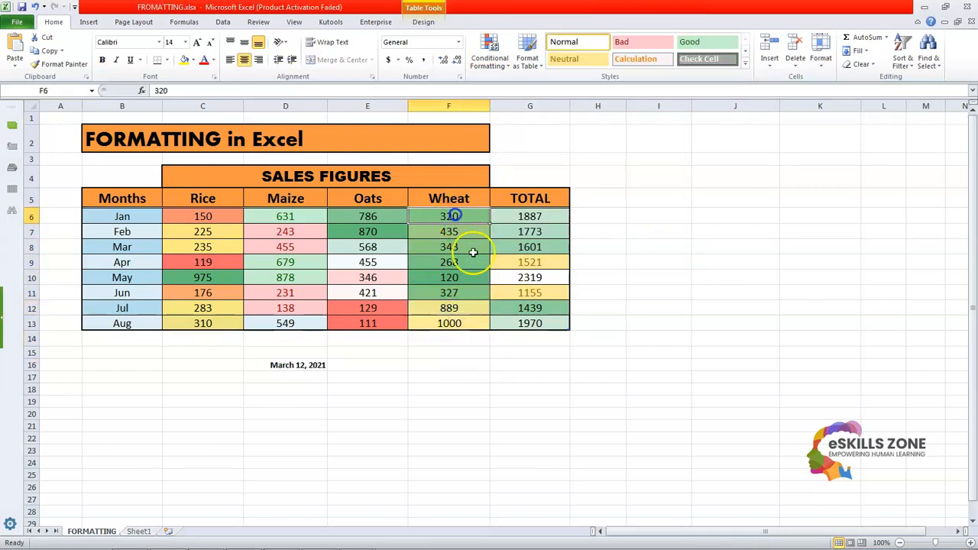
{"action": "type", "text": "889"}
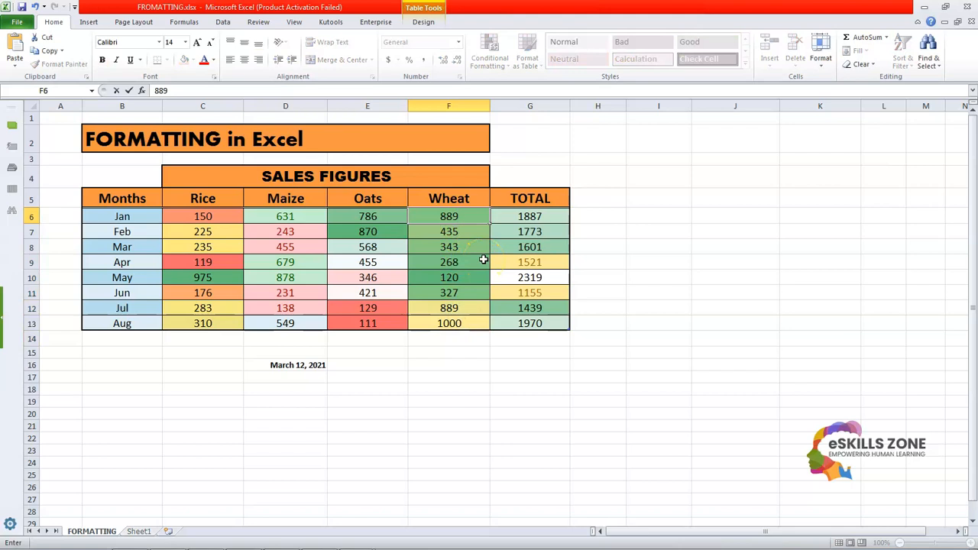
{"action": "key", "text": "Return"}
Step: Set up a Duplicate Values conditional formatting rule for duplicate entries in the Wheat figures in F6:F13
{"action": "key", "text": "Up"}
{"action": "key", "text": "Down"}
{"action": "key", "text": "Down"}
{"action": "key", "text": "Down"}
{"action": "key", "text": "Down"}
{"action": "key", "text": "Up"}
{"action": "key", "text": "Up"}
{"action": "key", "text": "Up"}
{"action": "key", "text": "Up"}
{"action": "key", "text": "shift+Down"}
{"action": "key", "text": "shift+Down"}
{"action": "key", "text": "shift+Down"}
{"action": "key", "text": "shift+Down"}
{"action": "key", "text": "shift+Down"}
{"action": "key", "text": "shift+Down"}
{"action": "key", "text": "shift+Down"}
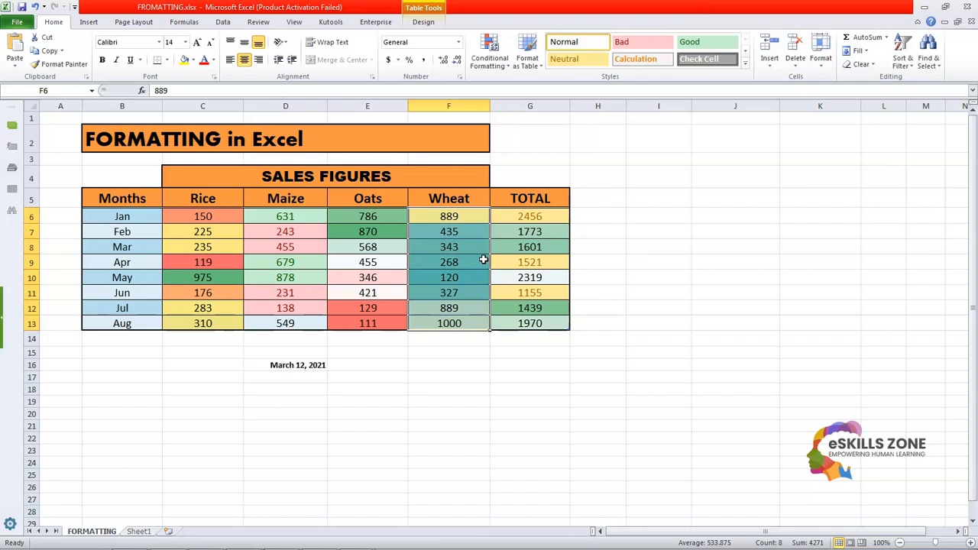
{"action": "left_click", "coordinate": [491, 64]}
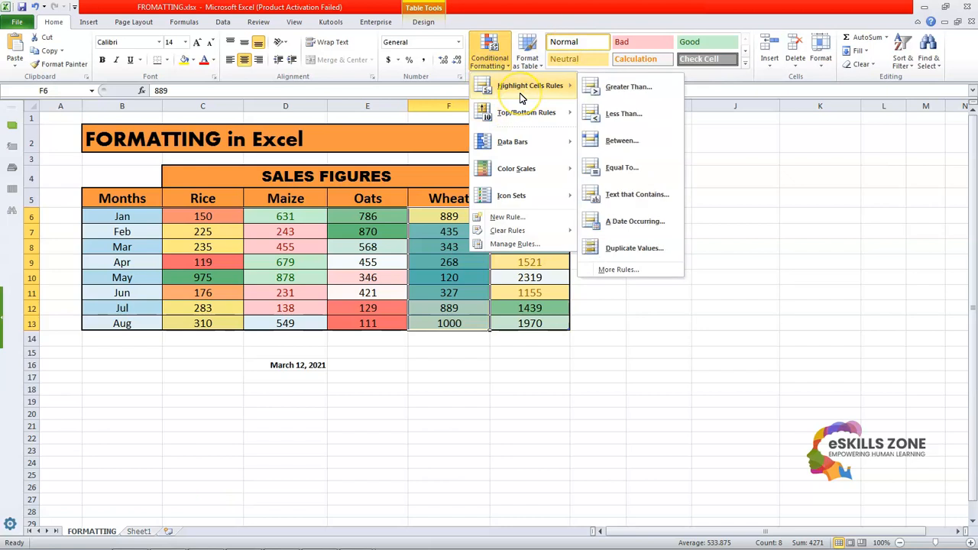
{"action": "left_click", "coordinate": [640, 249]}
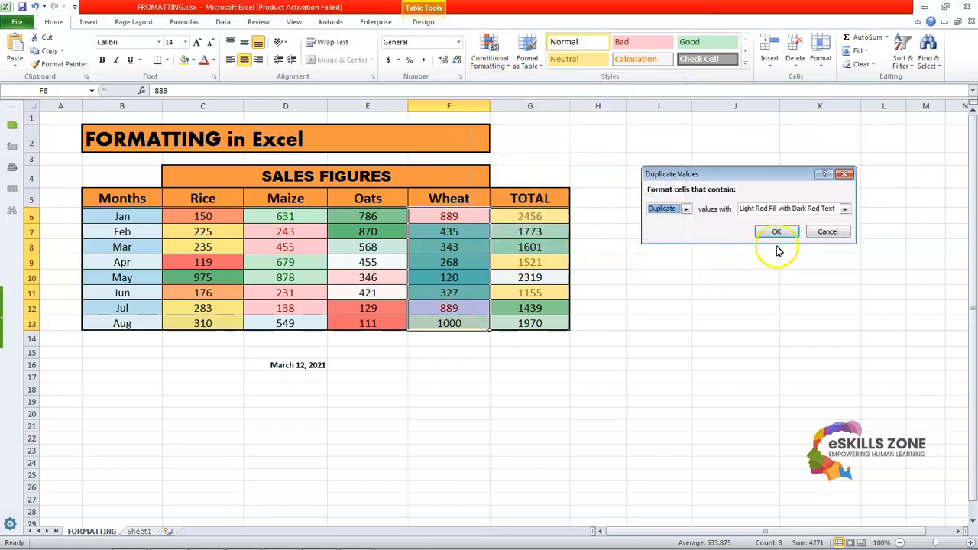
{"action": "left_click", "coordinate": [687, 211]}
{"action": "left_click", "coordinate": [687, 211]}
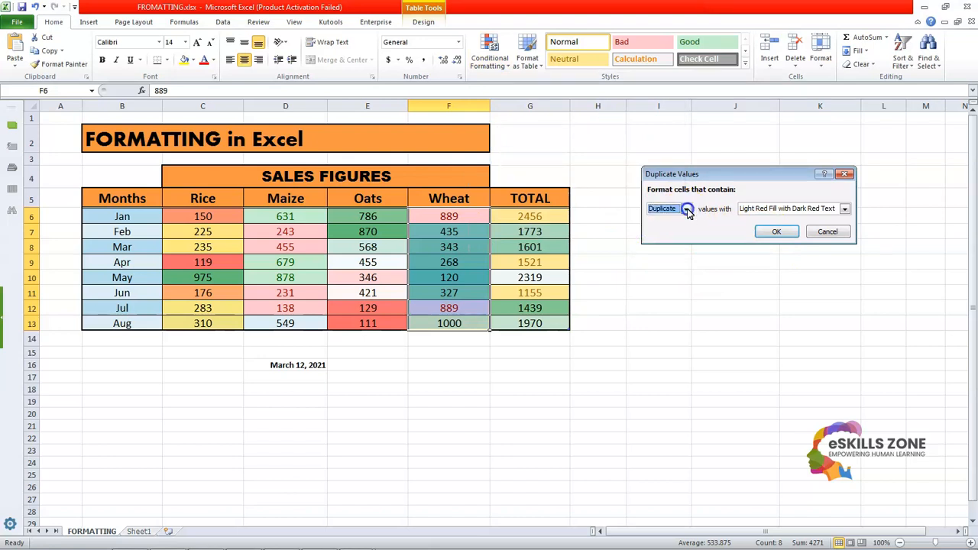
Step: Apply the Duplicate Values rule with a custom format that uses the Bold font style
{"action": "left_click", "coordinate": [843, 210]}
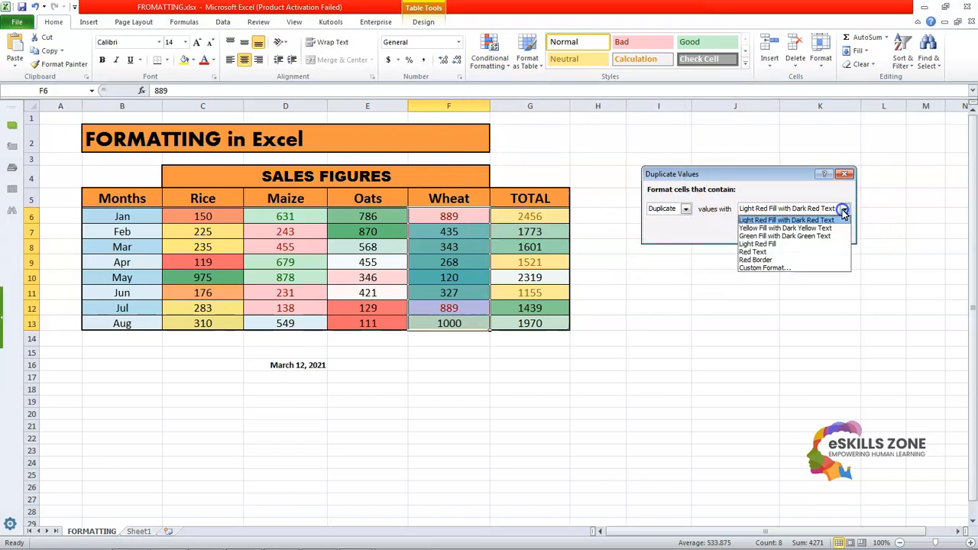
{"action": "left_click", "coordinate": [785, 267]}
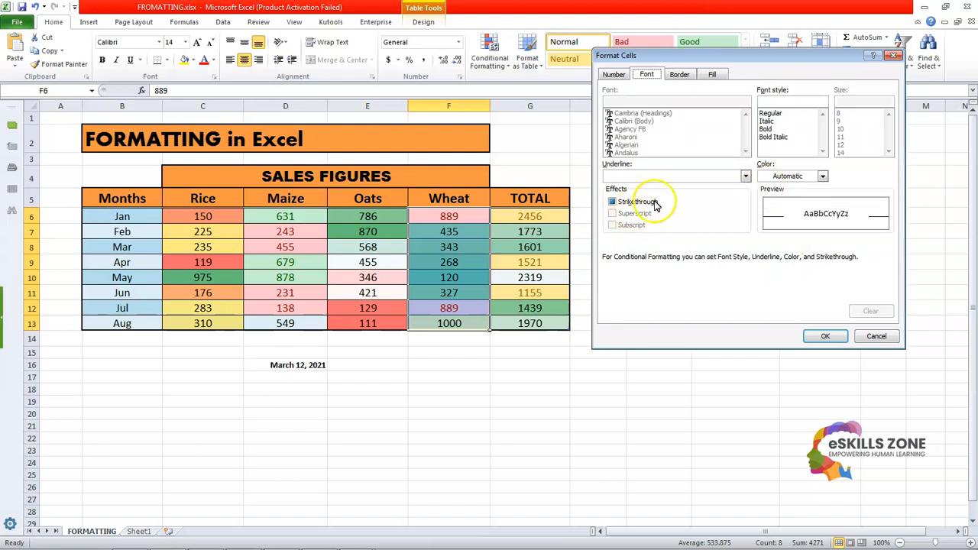
{"action": "left_click", "coordinate": [767, 128]}
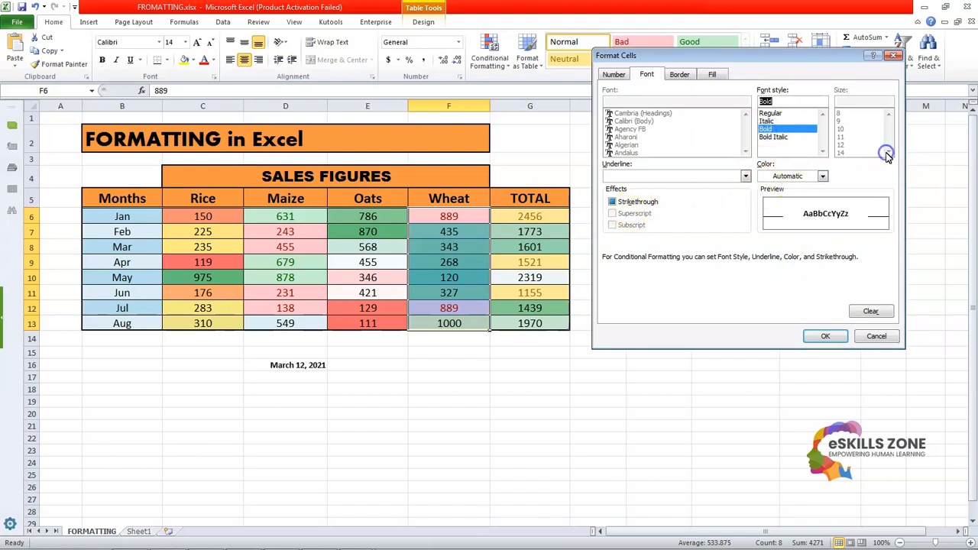
{"action": "left_click", "coordinate": [825, 337]}
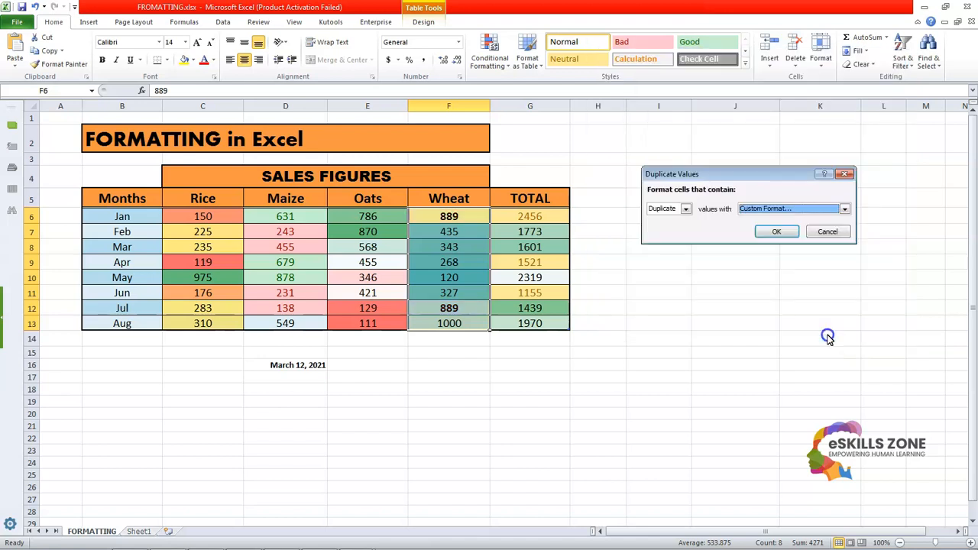
{"action": "left_click", "coordinate": [776, 232]}
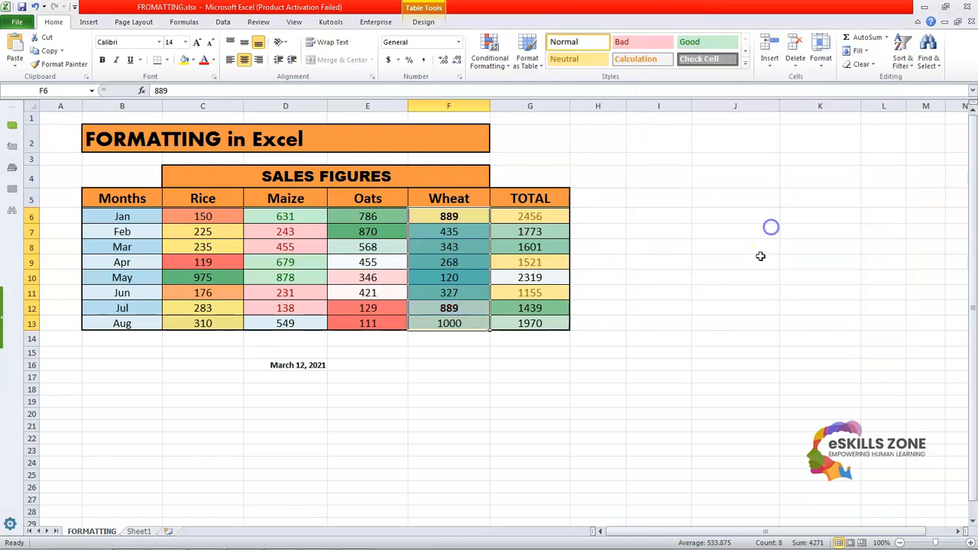
{"action": "left_click", "coordinate": [735, 279]}
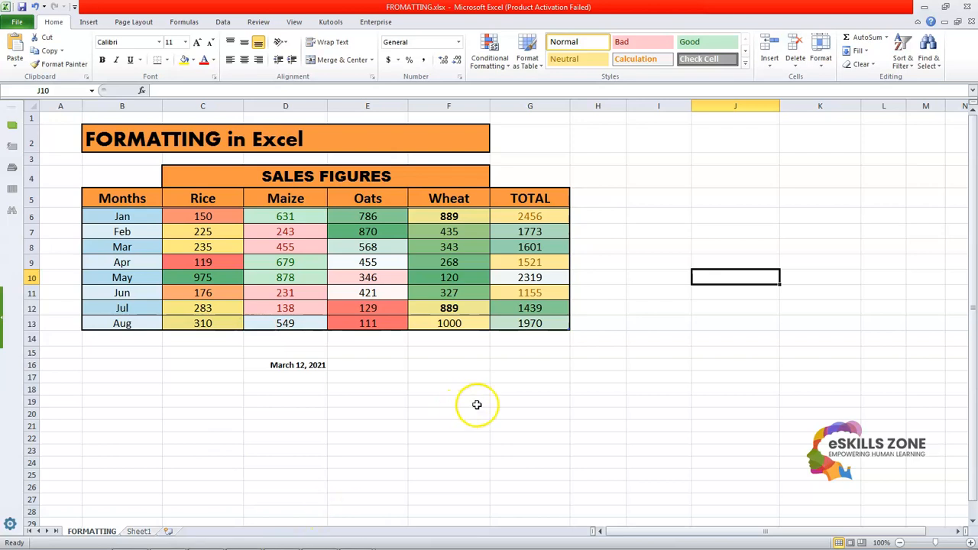
{"action": "left_click", "coordinate": [631, 203]}
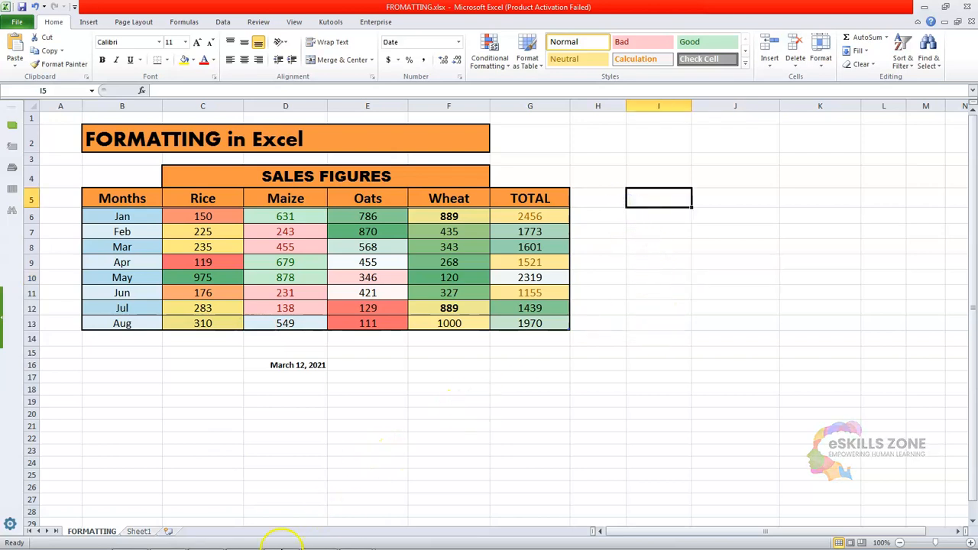